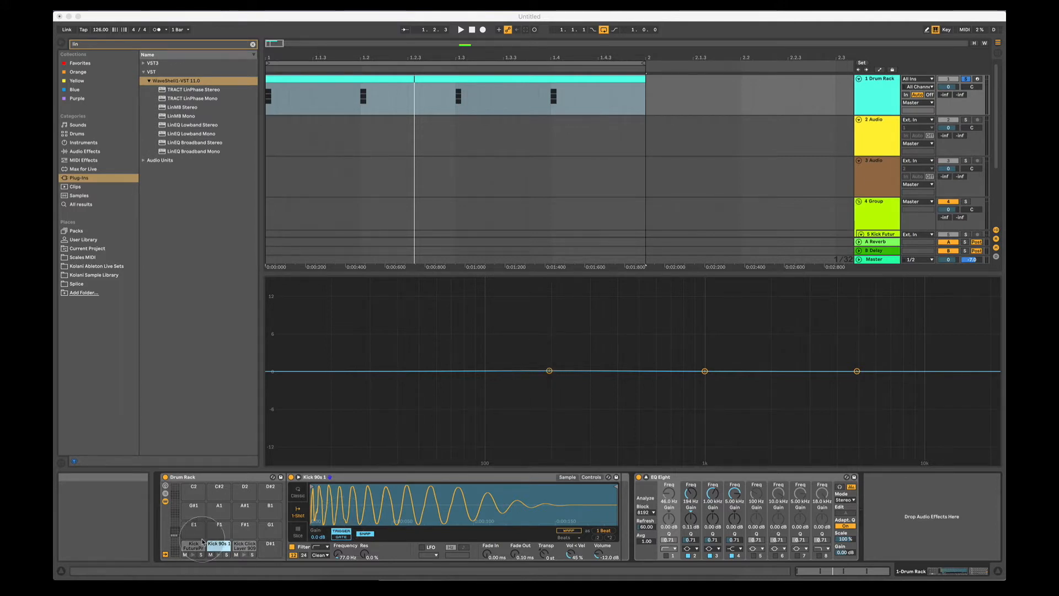
Audition the Kick FutureProof pad in the Drum Rack and zoom its sample display out to the whole waveform.
left_click(194, 554)
left_click(194, 555)
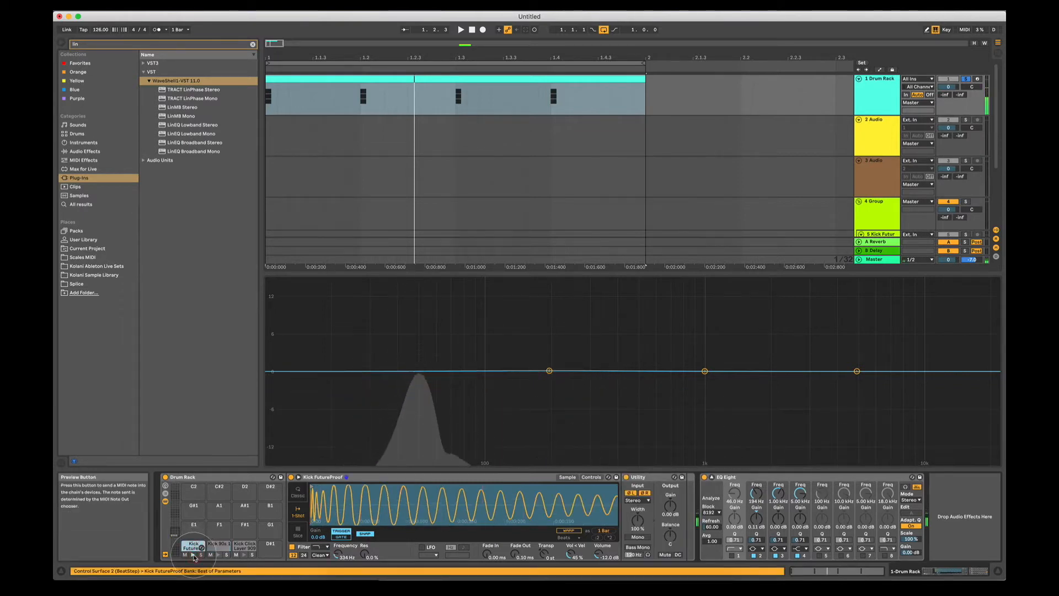
left_click_drag(433, 502, 329, 527)
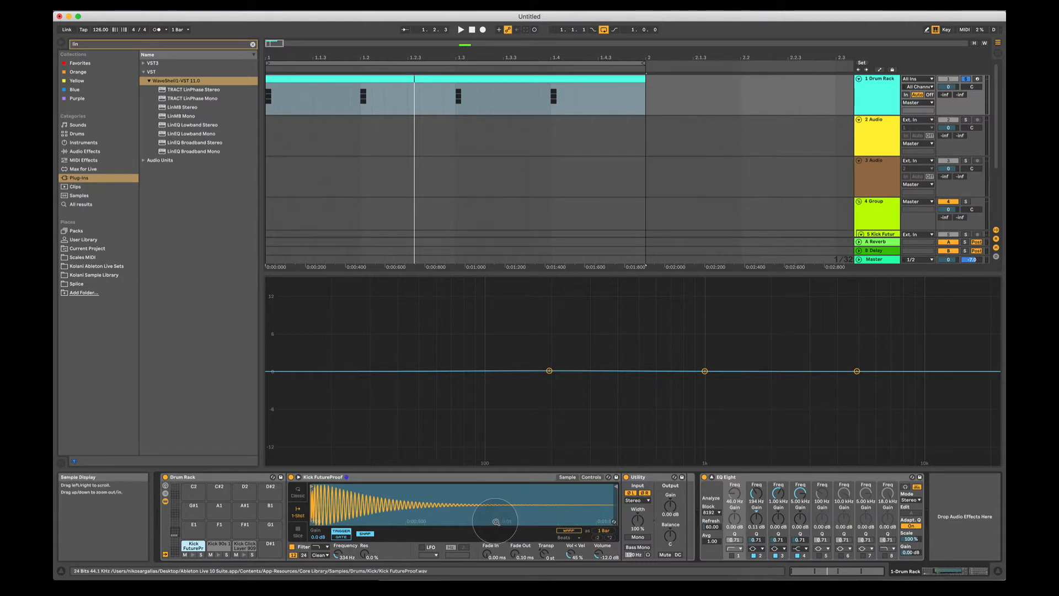
left_click(193, 555)
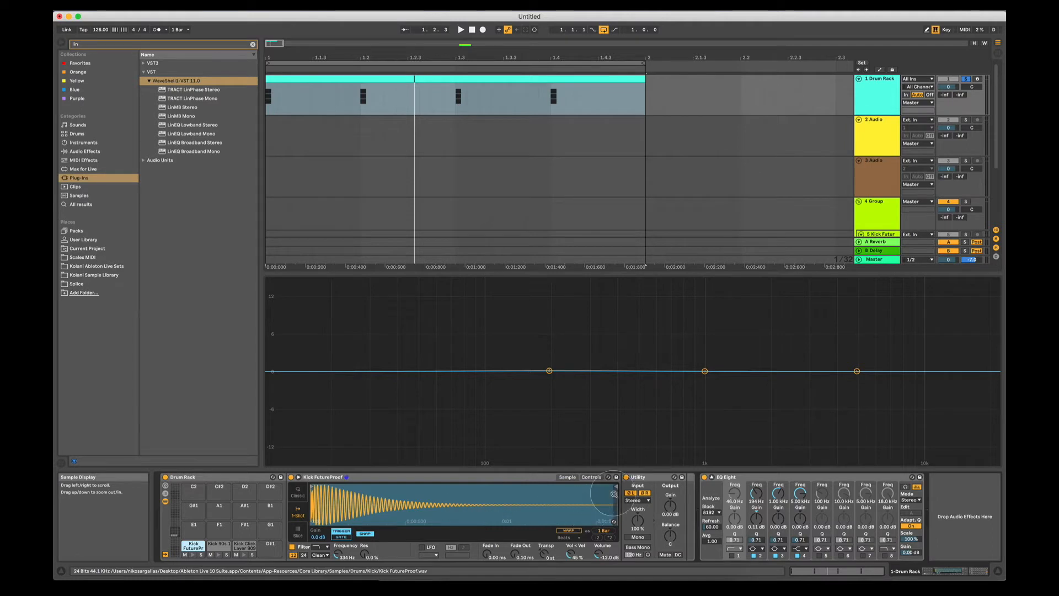
Try ending the Kick FutureProof sample at 2 beats, set its Fade Out to 150 ms, and restore the full sample length.
left_click_drag(614, 488, 481, 491)
mouse_move(311, 487)
left_mouse_down()
mouse_move(374, 488)
mouse_move(305, 489)
left_mouse_up()
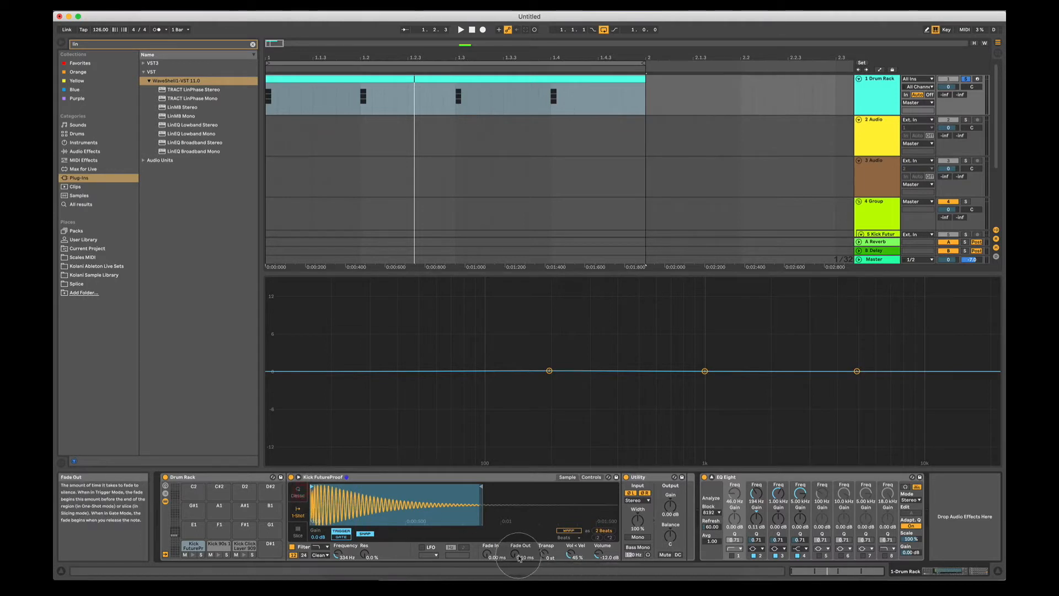
mouse_move(515, 553)
left_mouse_down()
mouse_move(515, 532)
mouse_move(488, 555)
left_mouse_up()
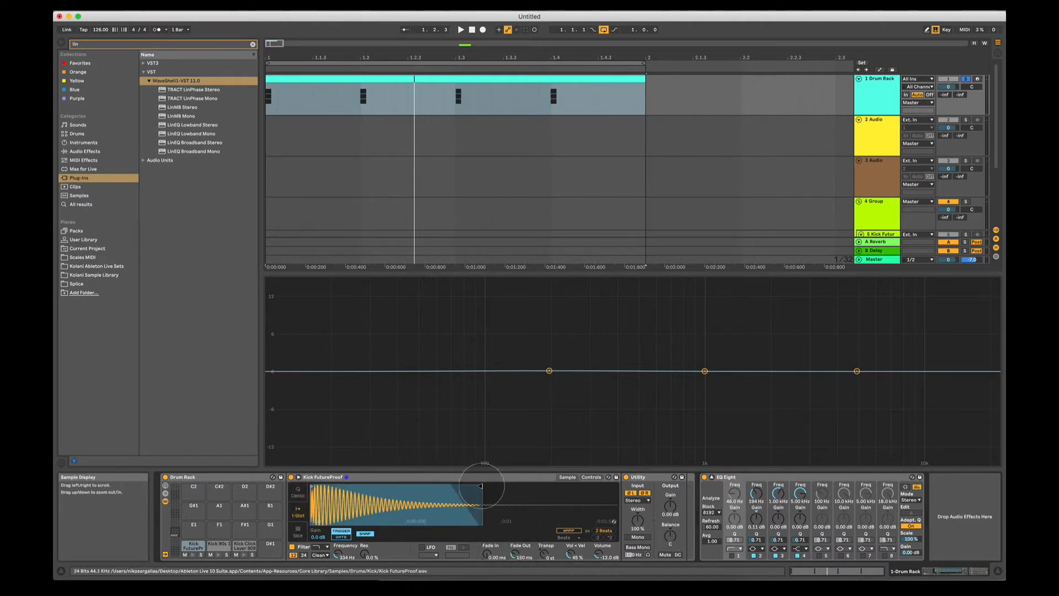
left_click_drag(481, 486, 632, 476)
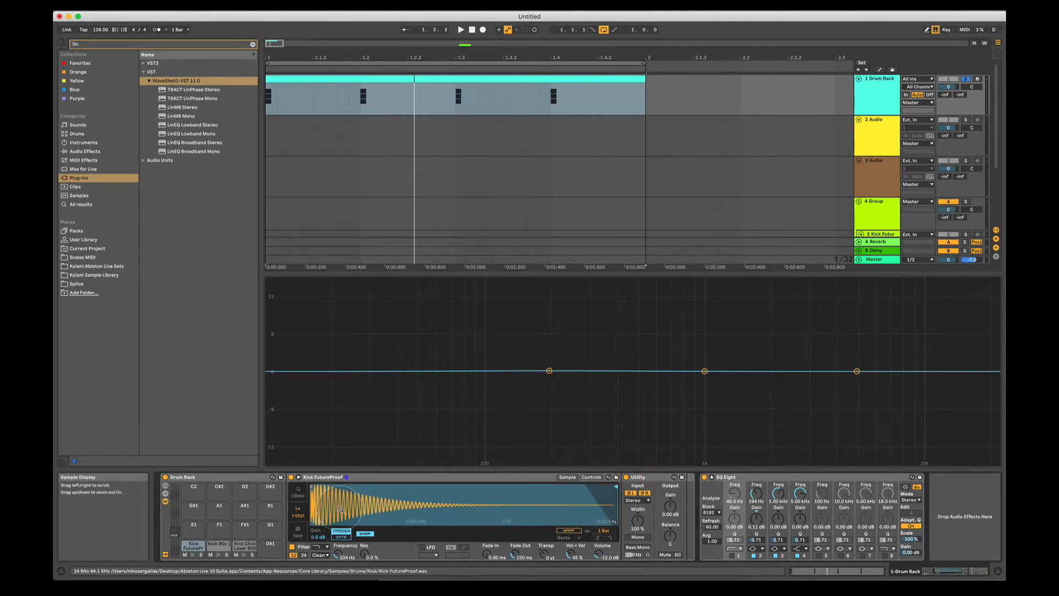
Switch the Kick FutureProof sampler to Classic mode with a 0 ms attack and solo its pad.
left_click(298, 493)
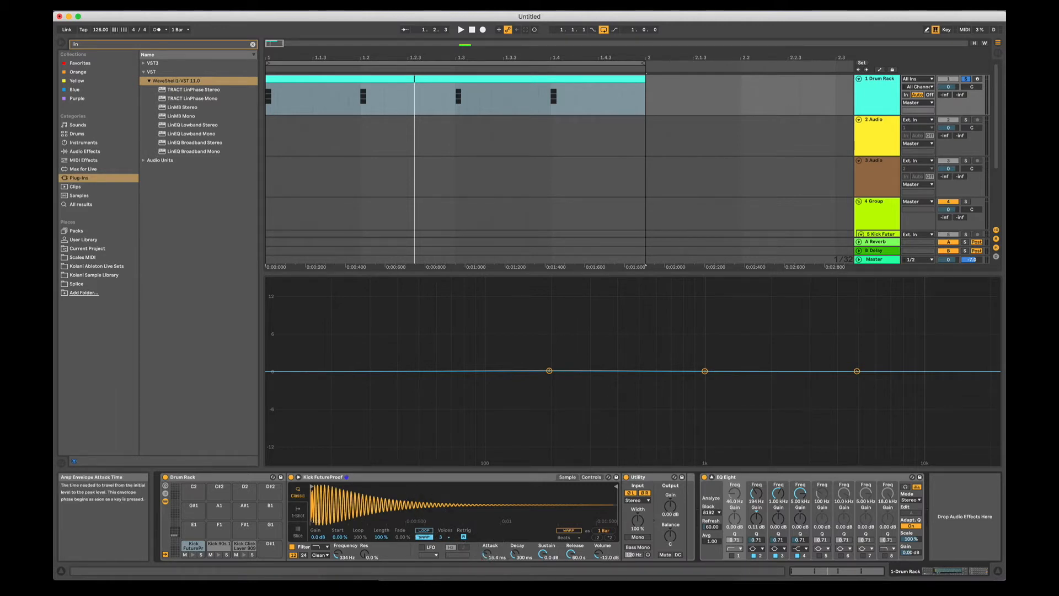
left_click_drag(488, 554, 487, 576)
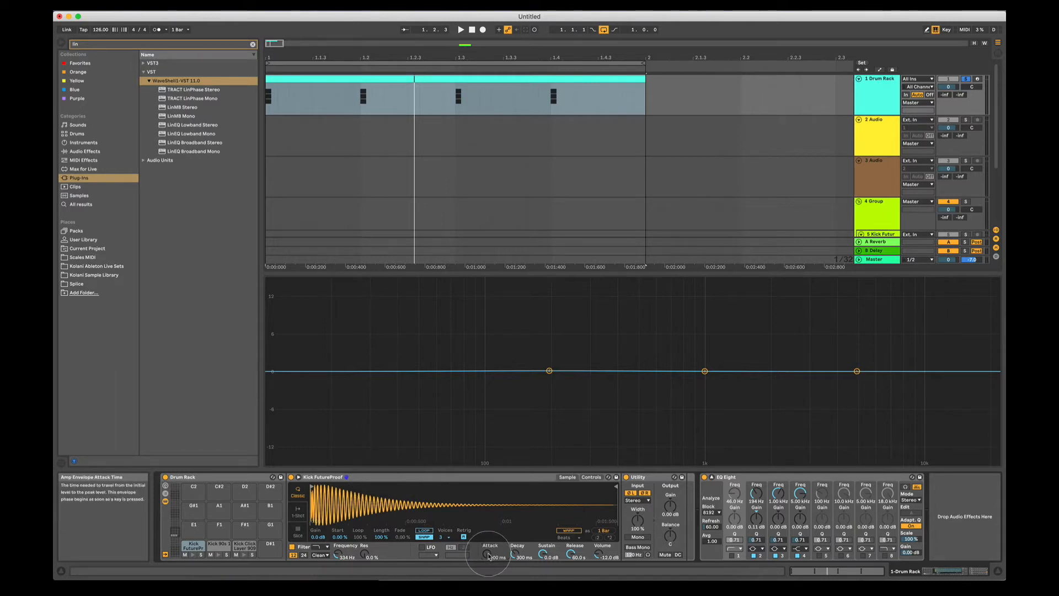
left_click(201, 555)
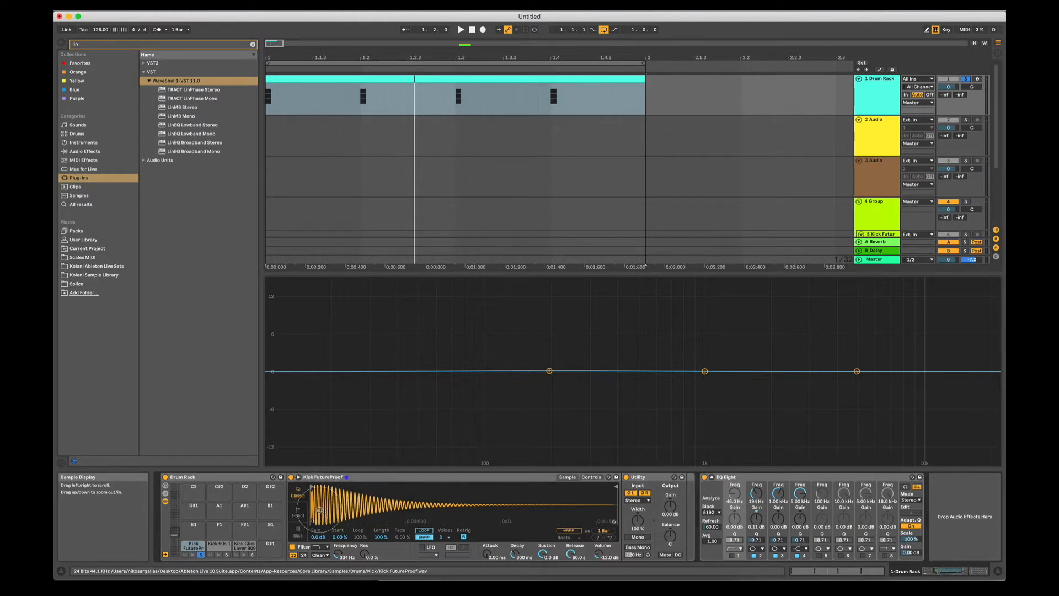
Play the soloed kick while varying the envelope attack, and return the sampler to 1-Shot mode.
key("space")
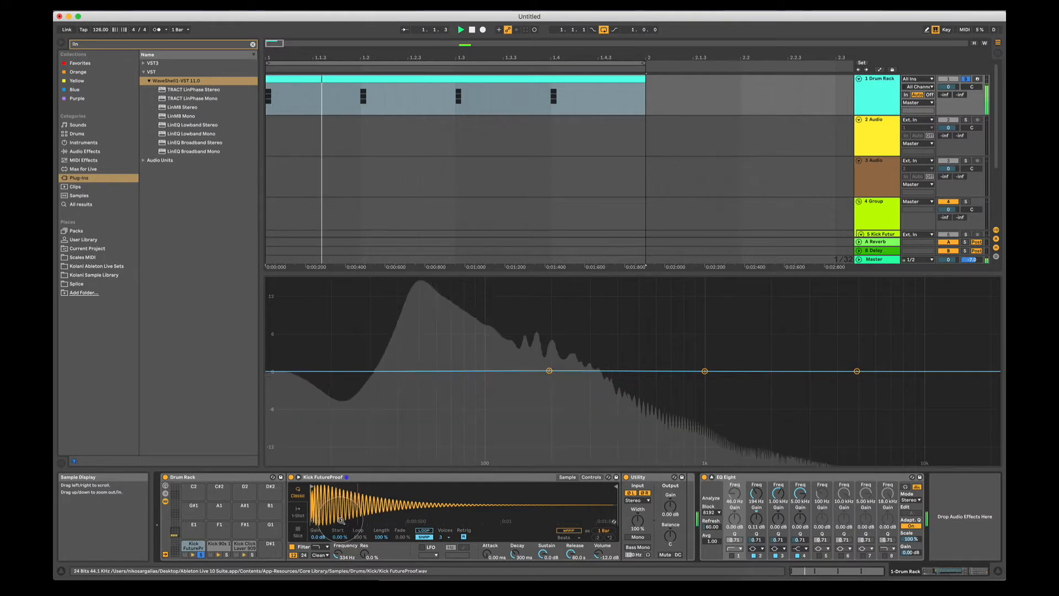
key("space")
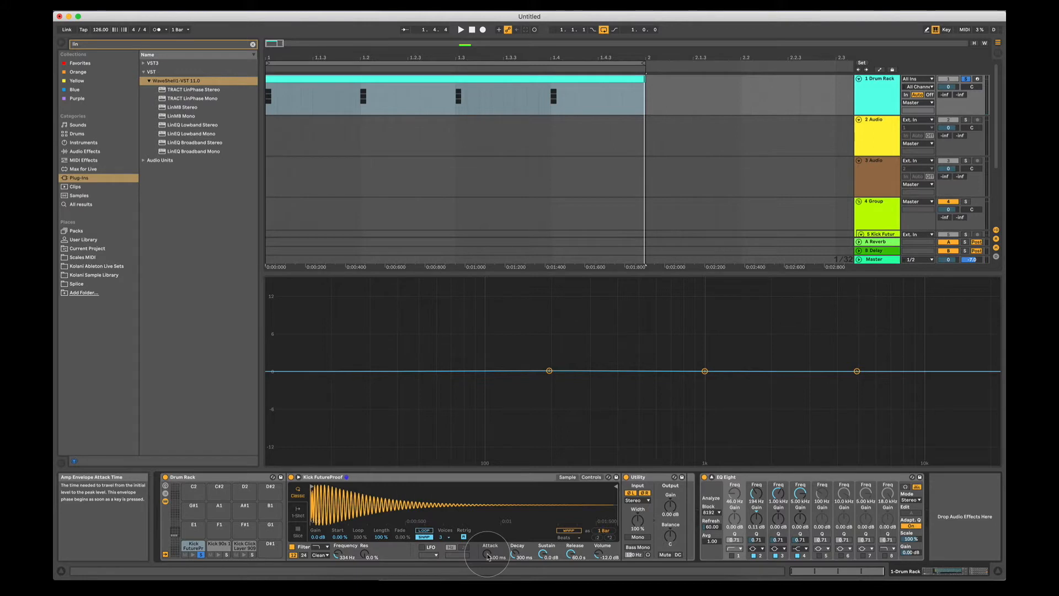
key("space")
mouse_move(488, 556)
left_mouse_down()
mouse_move(487, 519)
mouse_move(488, 556)
left_mouse_up()
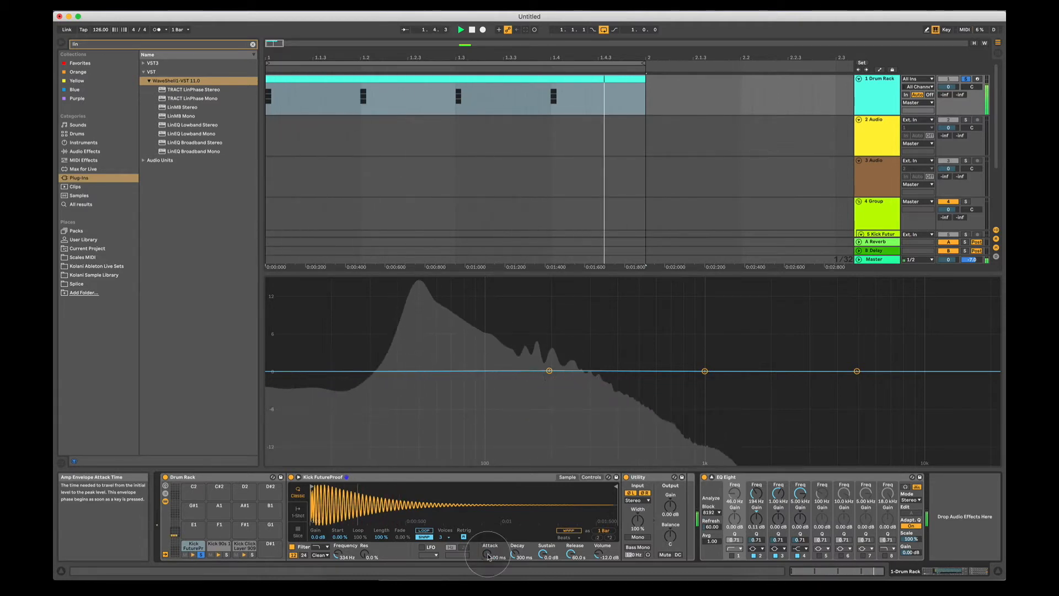
key("space")
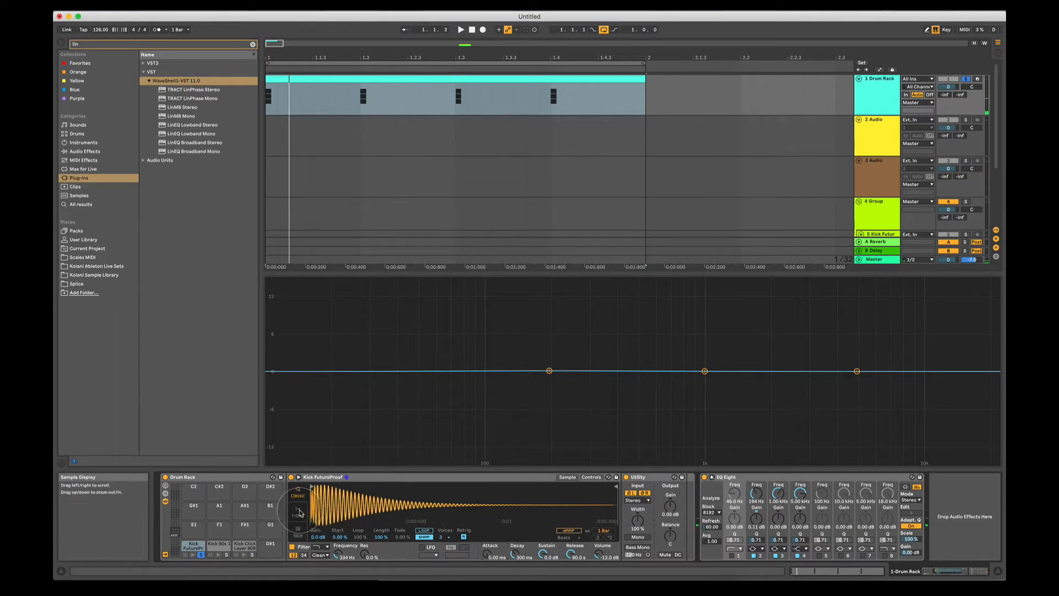
left_click(298, 511)
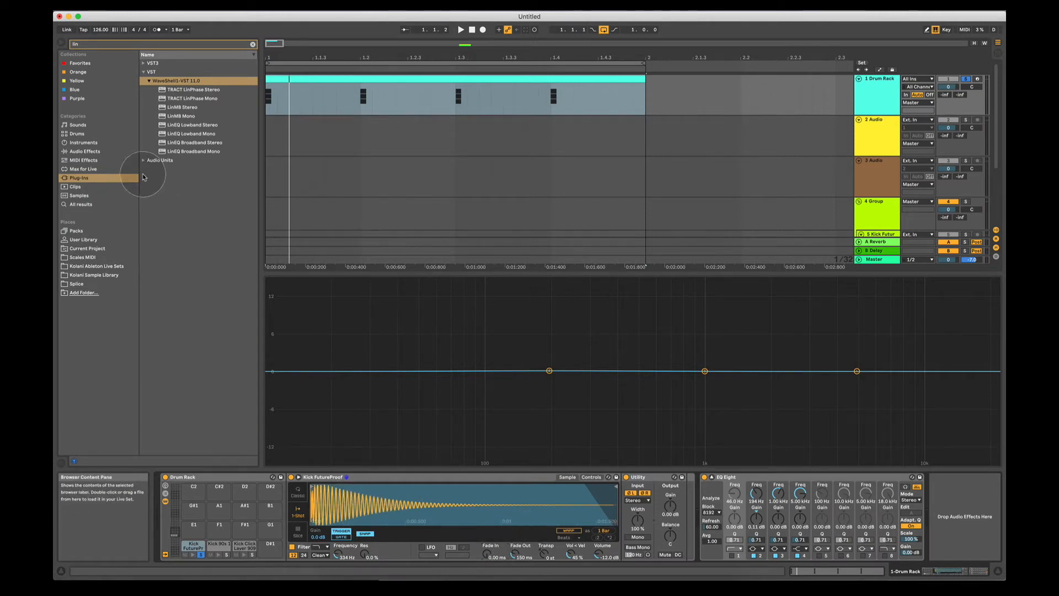
Search the plug-ins for "massive" and load the Massive VST on a new track.
left_click(252, 44)
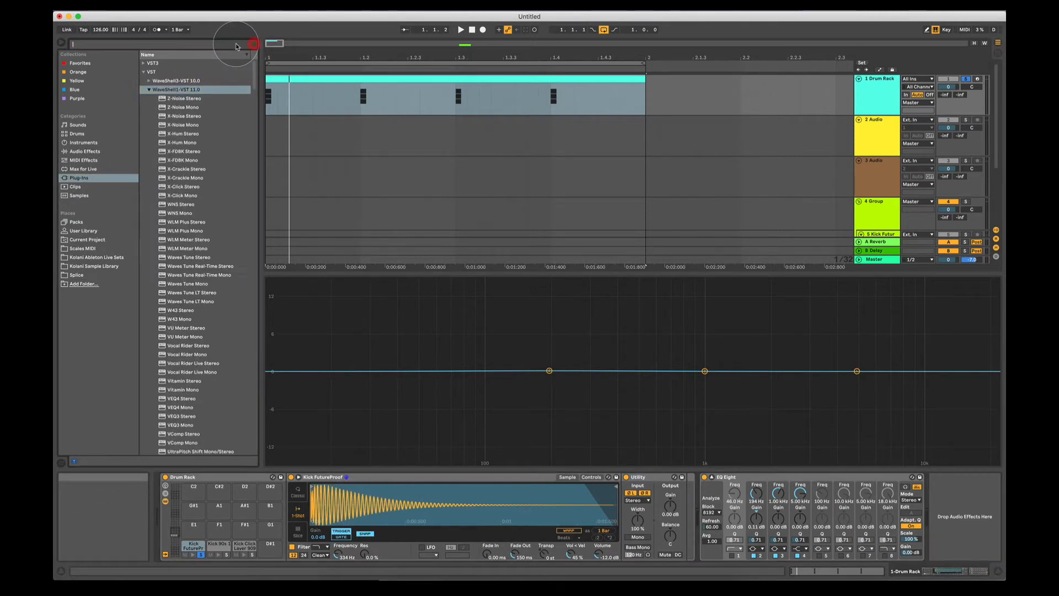
type("massive")
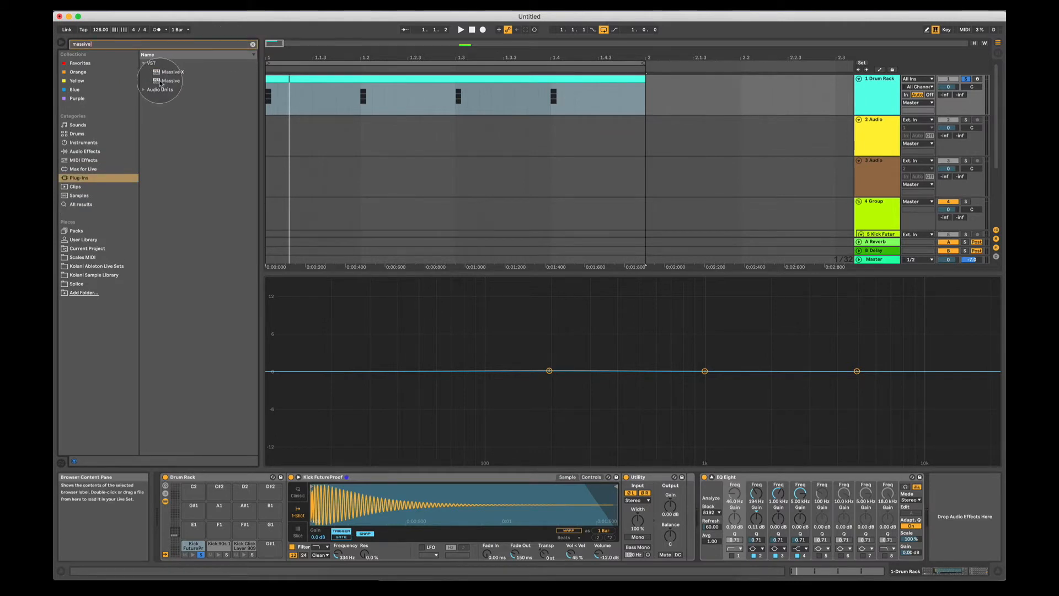
left_click_drag(160, 83, 309, 215)
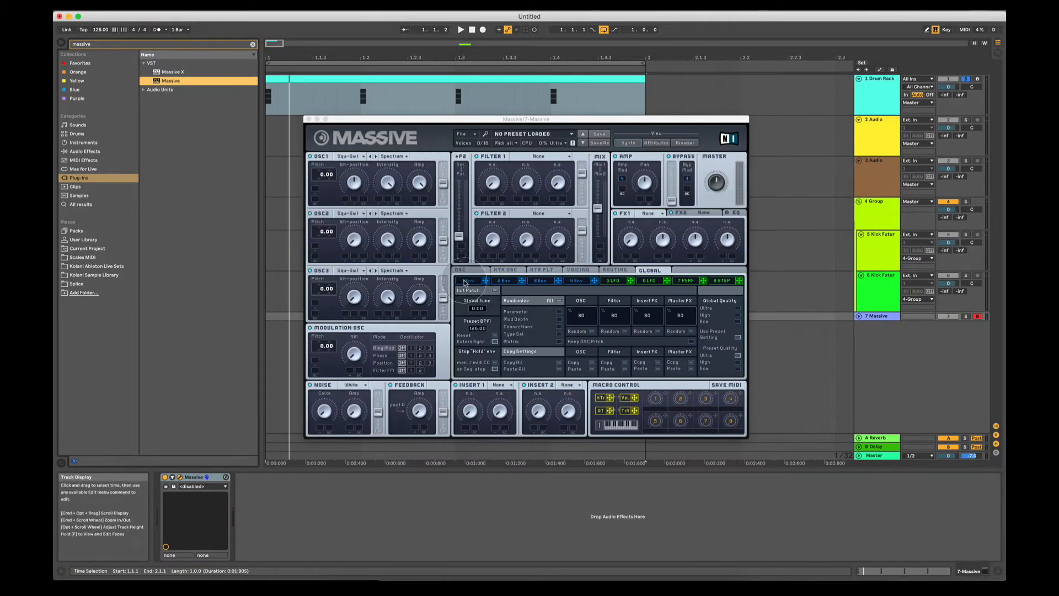
Lengthen the attack of envelope 1 in Massive and close the plug-in window.
left_click(467, 281)
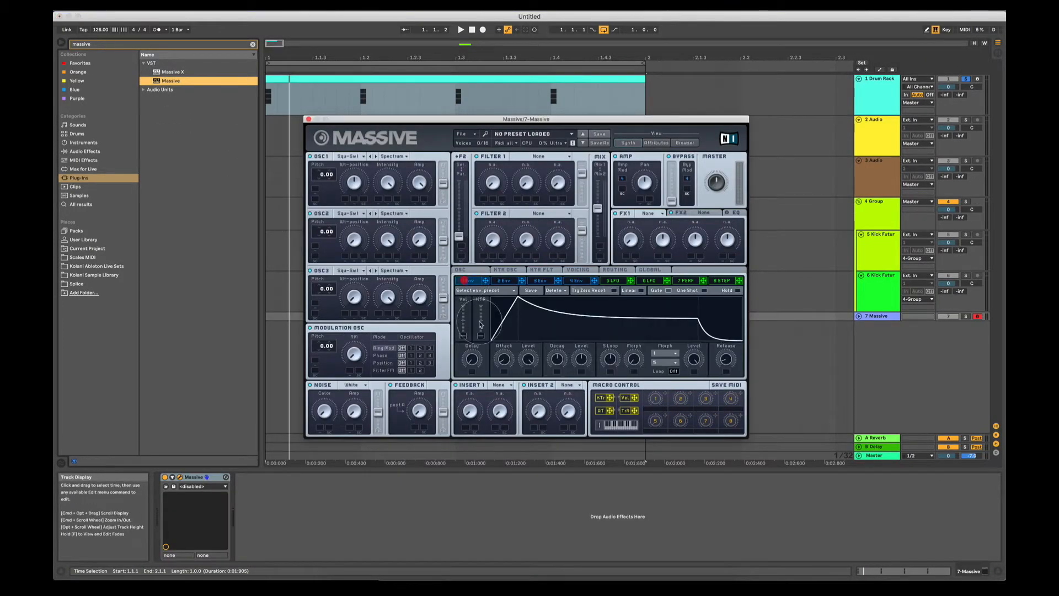
left_click(556, 363)
mouse_move(505, 359)
left_mouse_down()
mouse_move(510, 333)
mouse_move(497, 340)
left_mouse_up()
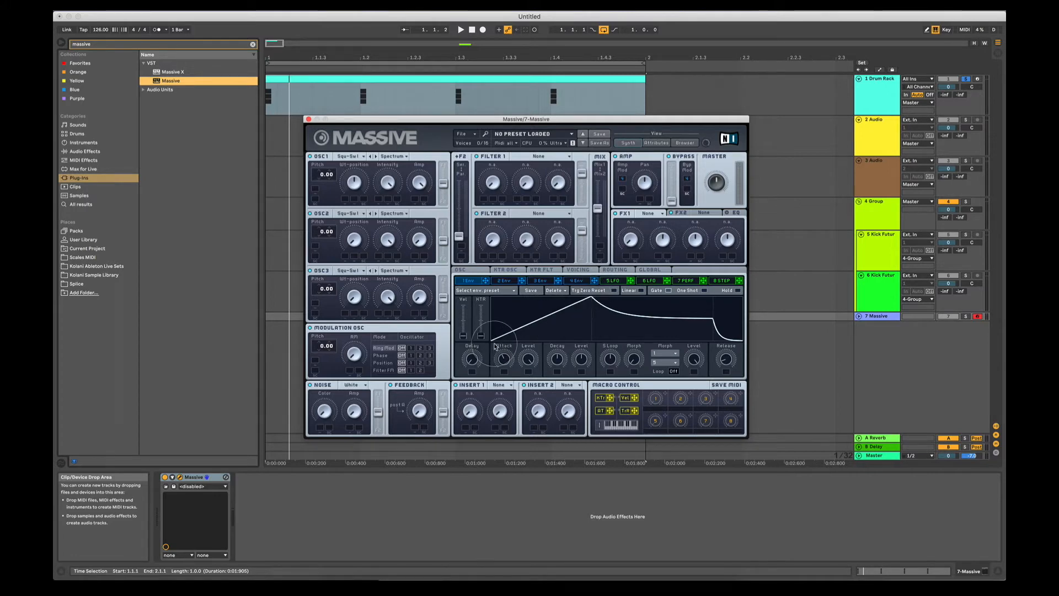
left_click(309, 119)
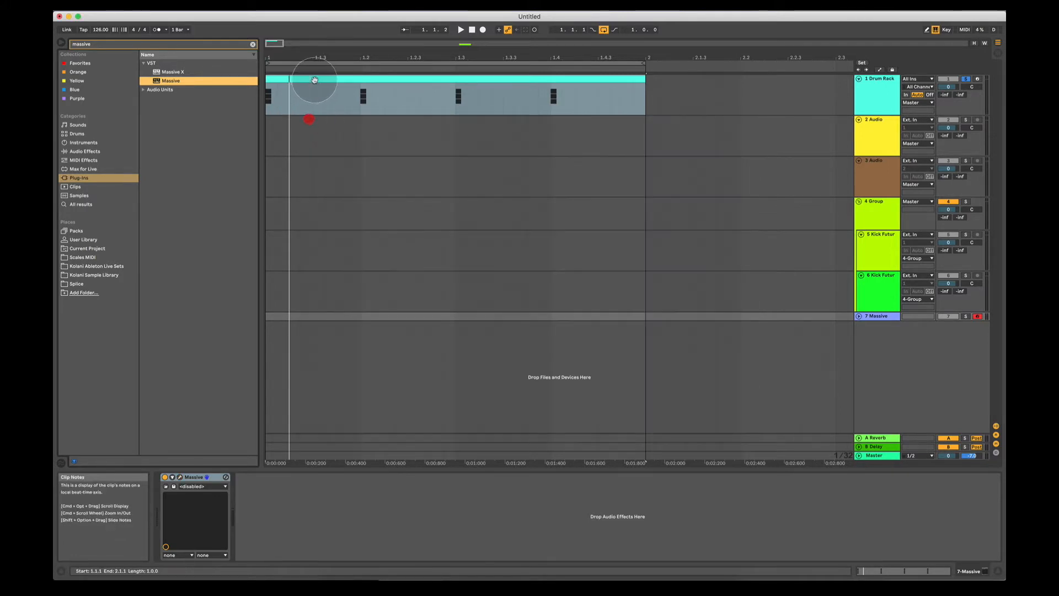
Return to the Drum Rack track, switch the Kick FutureProof sampler to Classic mode and raise its attack to 22.8 ms.
left_click(314, 80)
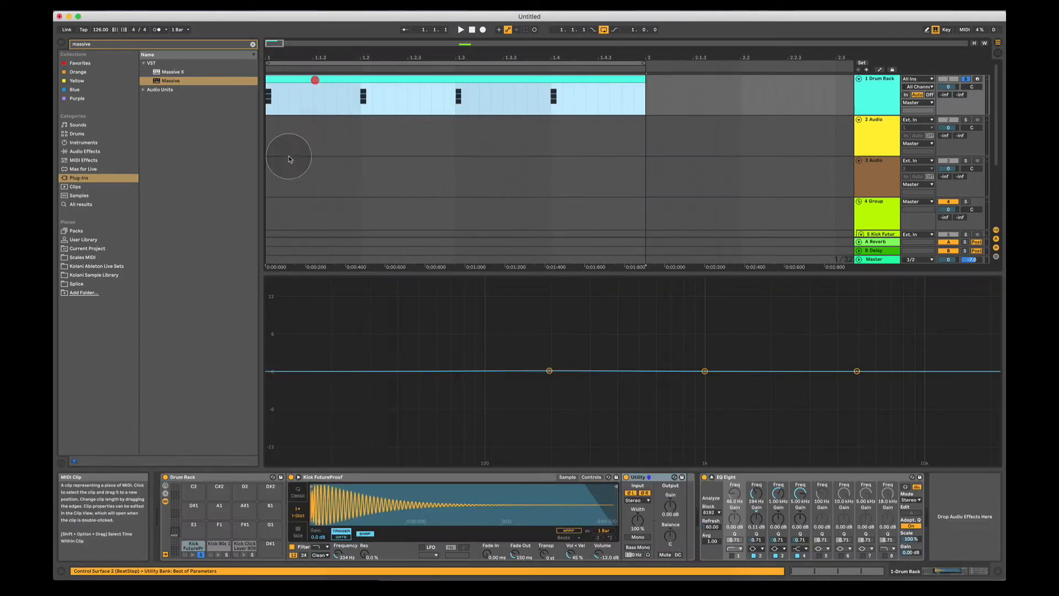
left_click(296, 492)
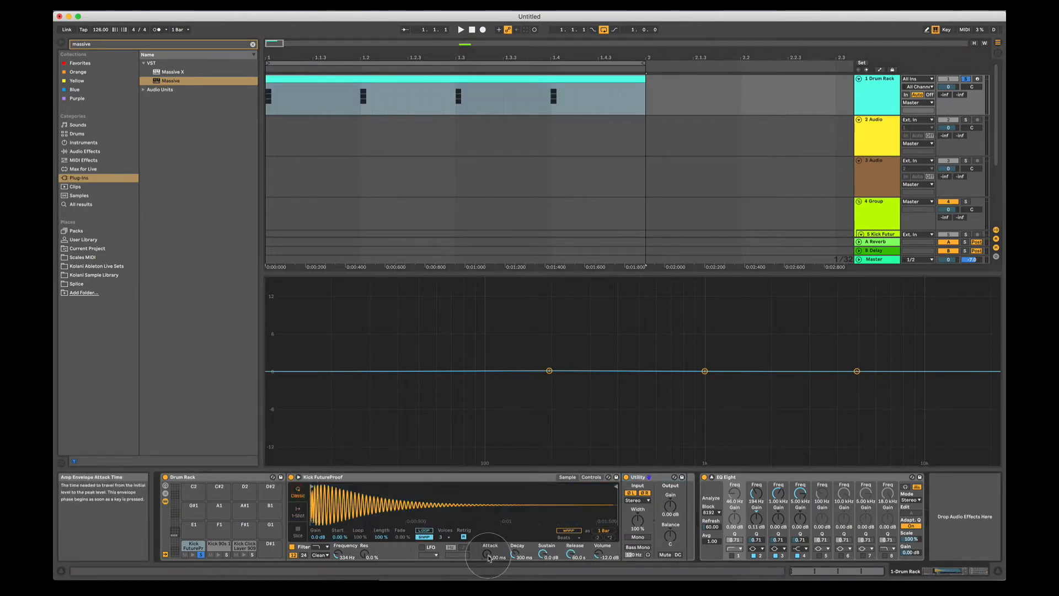
left_click_drag(488, 554, 488, 553)
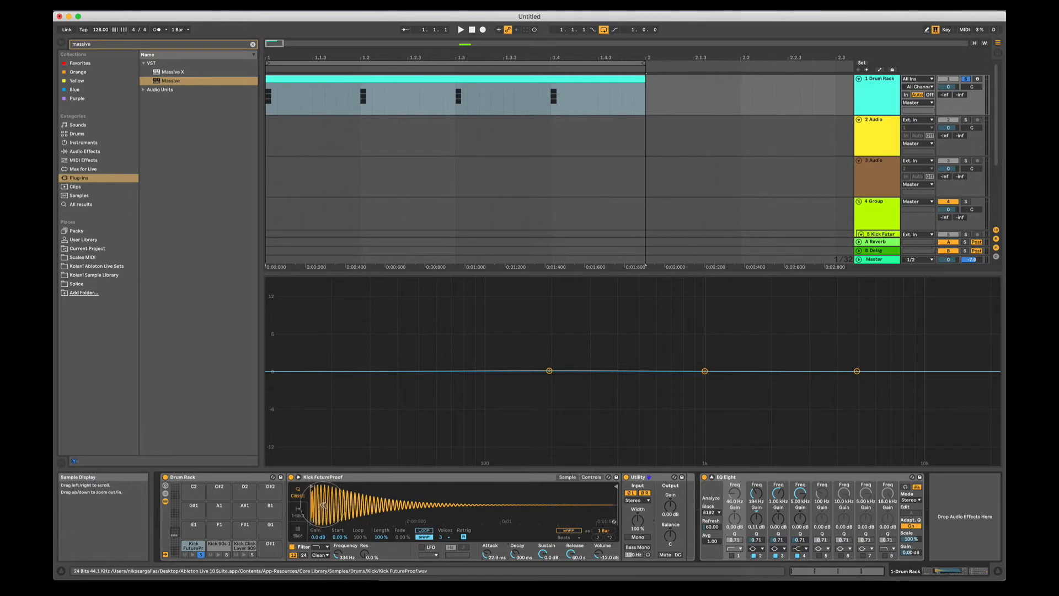
Inspect the Kick Click Layer 909 pad, then go back to Kick FutureProof and play the loop.
left_click(244, 545)
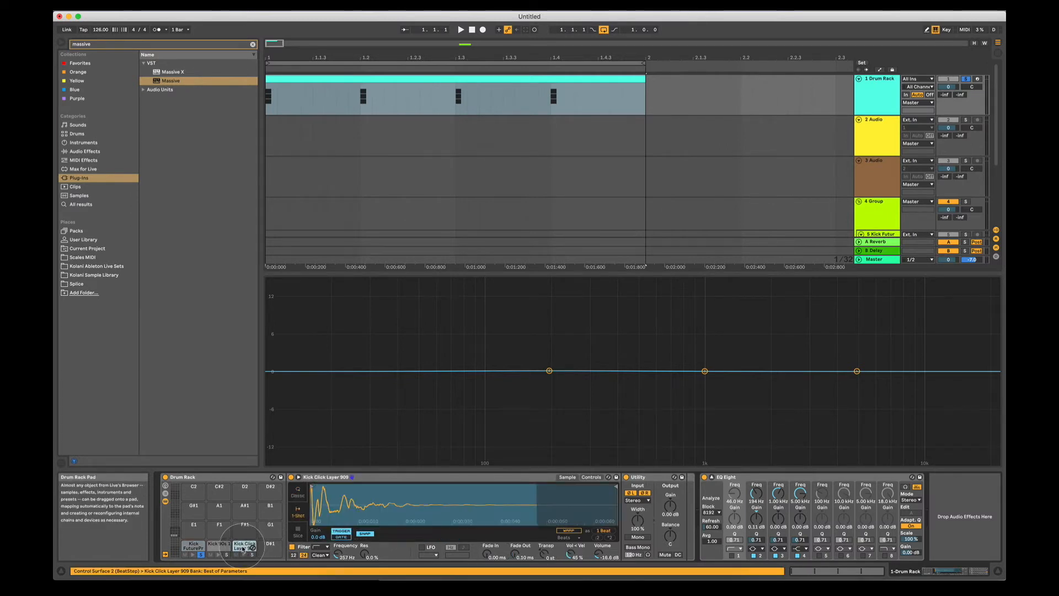
left_click(241, 550)
left_click(191, 546)
key("space")
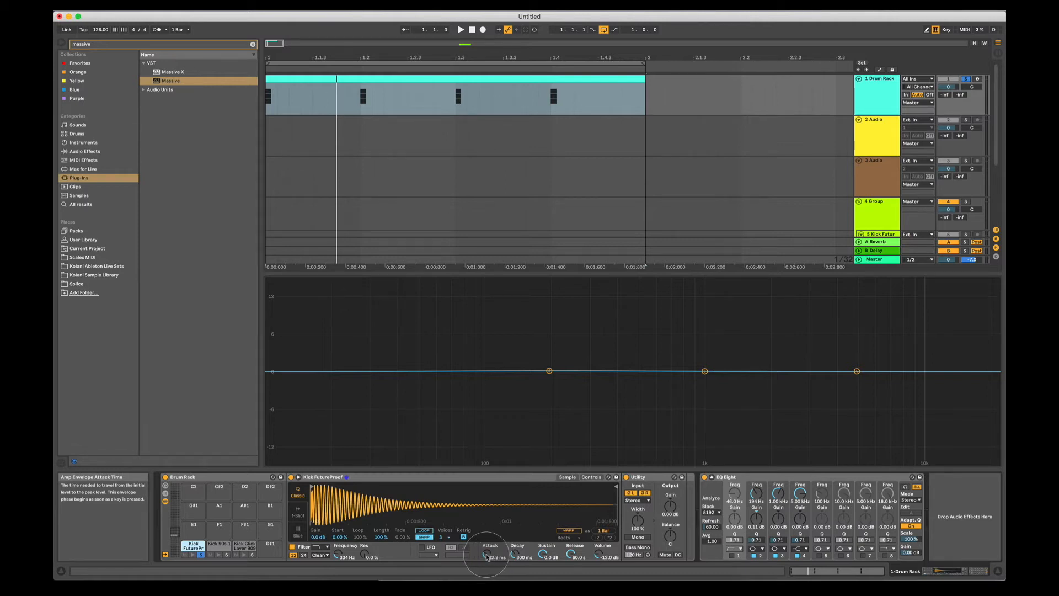
Play the loop while comparing a 0 ms attack with longer ones, and settle the Kick FutureProof attack at 40.6 ms.
key("space")
left_click_drag(486, 557, 487, 557)
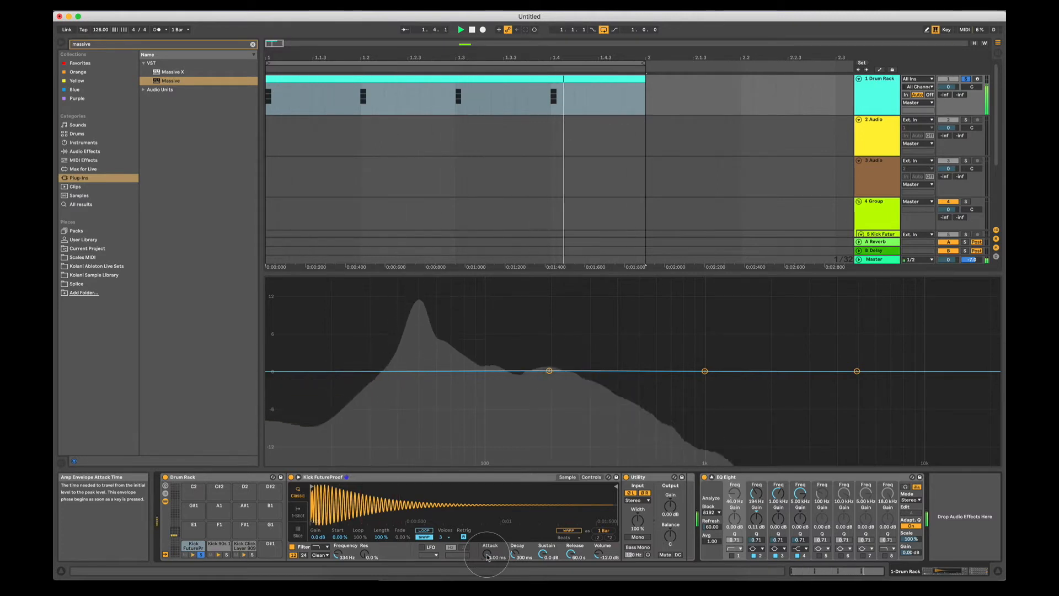
left_click_drag(487, 555, 487, 527)
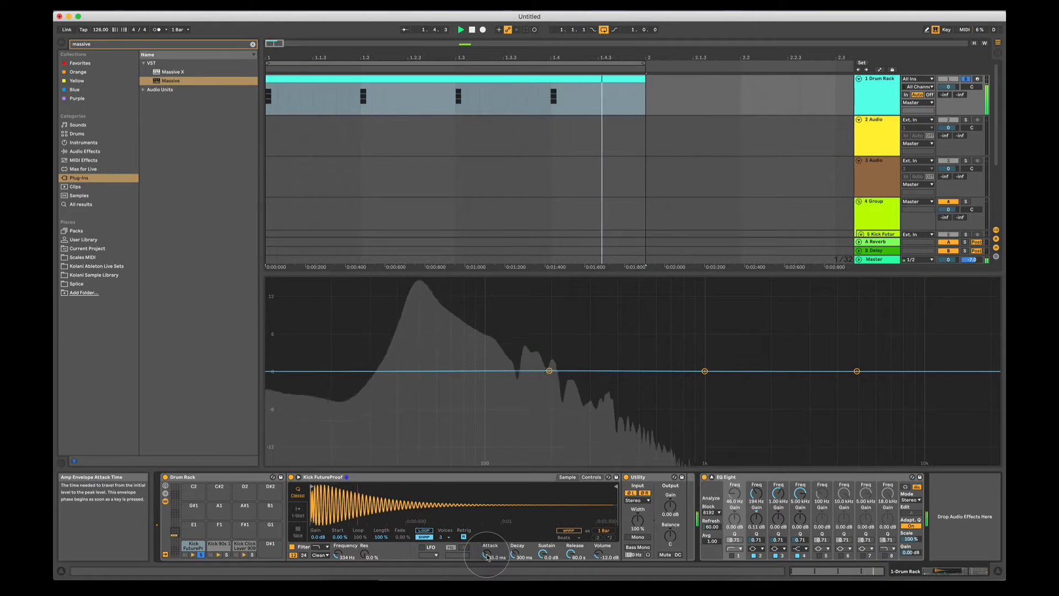
key("space")
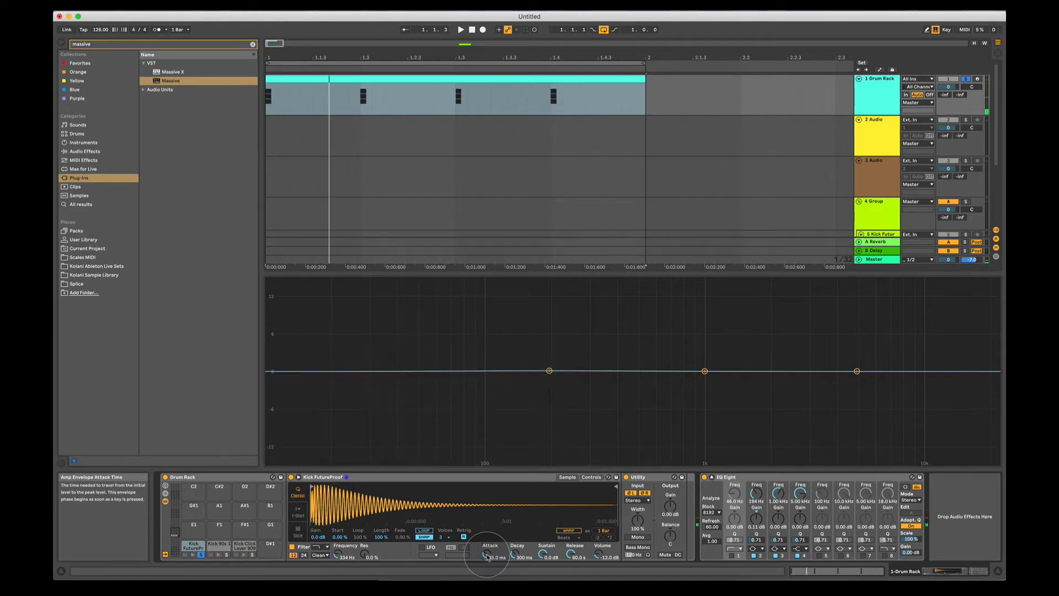
key("space")
left_click_drag(487, 555, 486, 553)
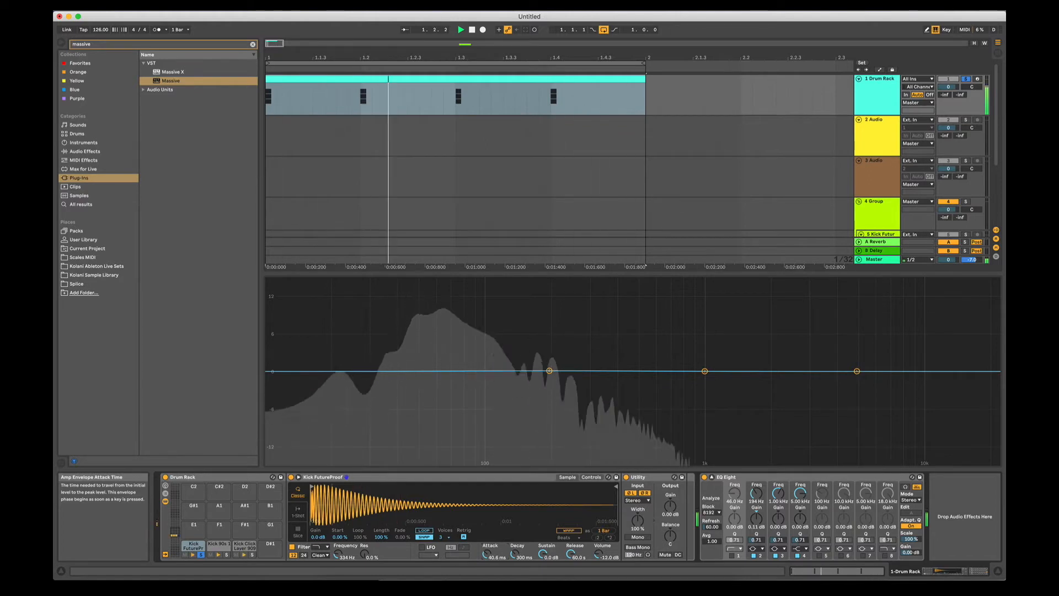
key("space")
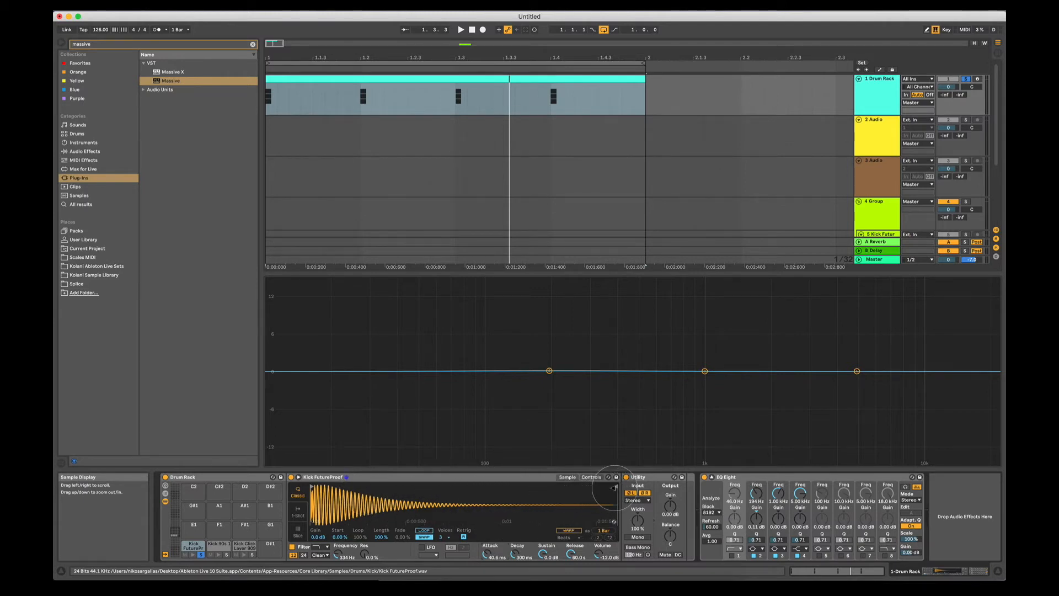
Trim the kick sample's end slightly and shape its envelope with 379 ms decay, -inf dB sustain and 1.00 ms release.
mouse_move(614, 488)
left_mouse_down()
mouse_move(364, 488)
mouse_move(601, 486)
left_mouse_up()
key("space")
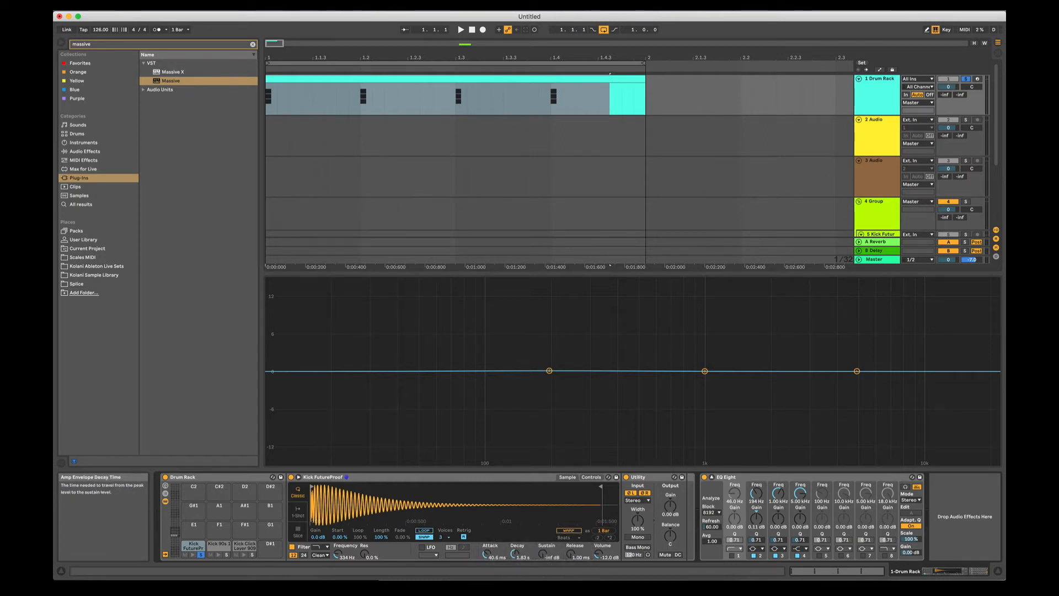
left_click_drag(514, 553, 515, 530)
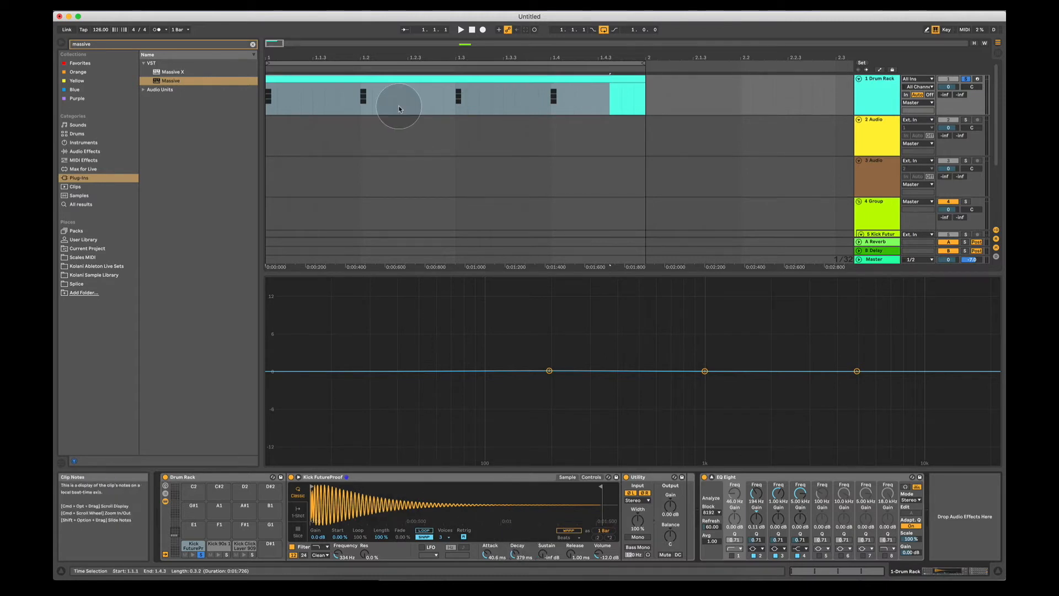
Lengthen all kick notes in the Drum Rack clip to three sixteenths and return to the device view.
double_click(390, 78)
left_click_drag(895, 371, 256, 208)
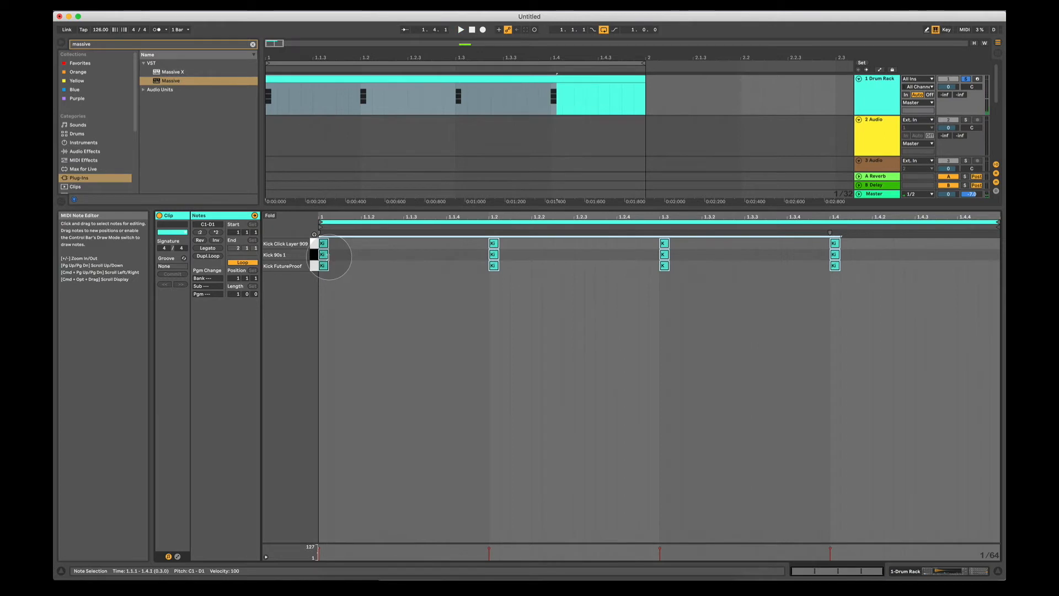
left_click_drag(330, 257, 444, 259)
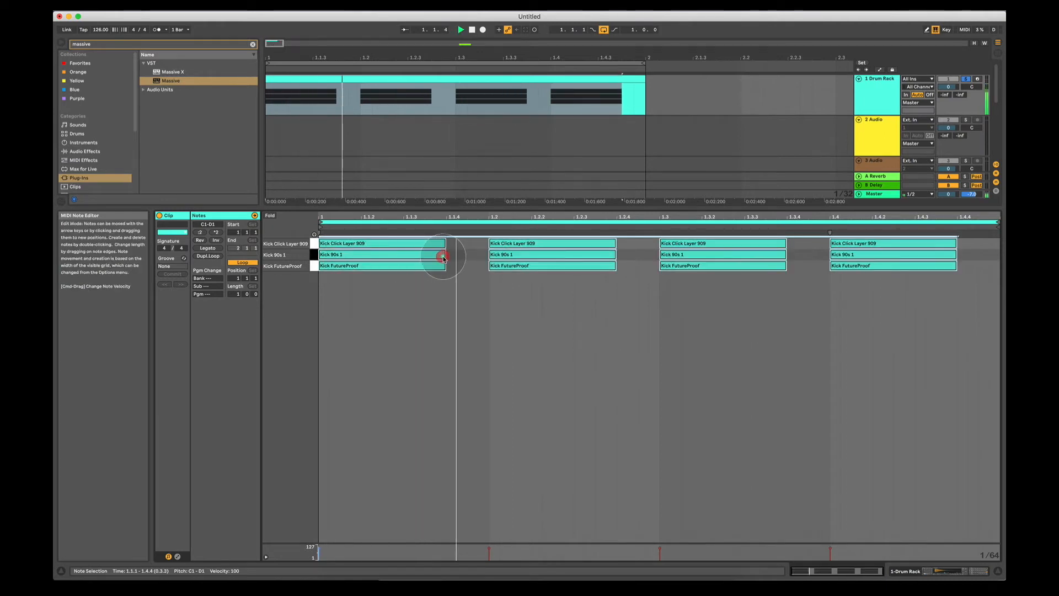
left_click(915, 575)
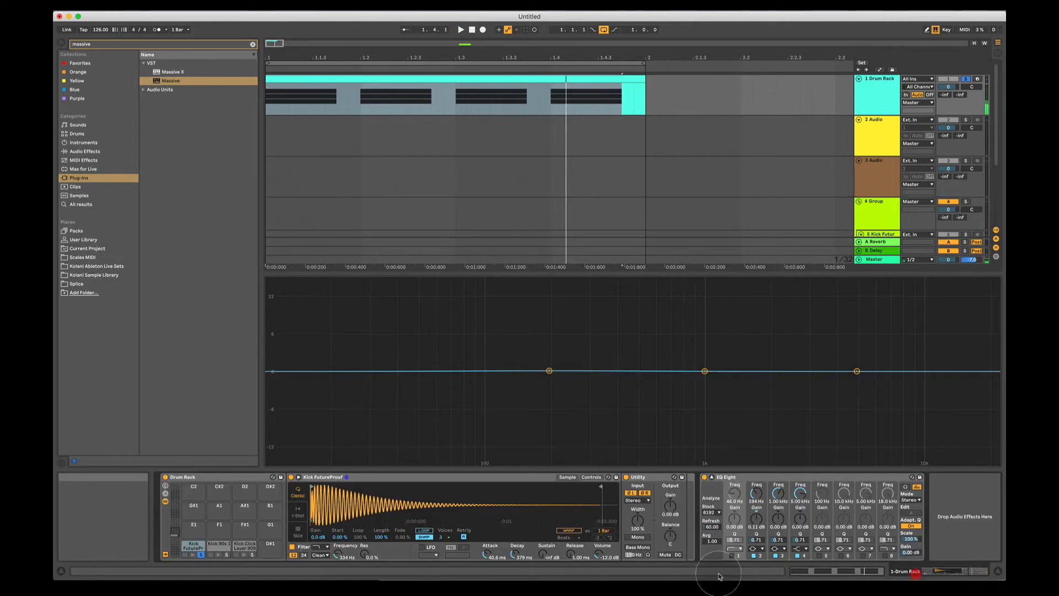
Lengthen the Kick FutureProof envelope decay to about 908 ms while playing the loop to judge its tail.
mouse_move(520, 557)
left_mouse_down()
mouse_move(520, 519)
mouse_move(519, 536)
left_mouse_up()
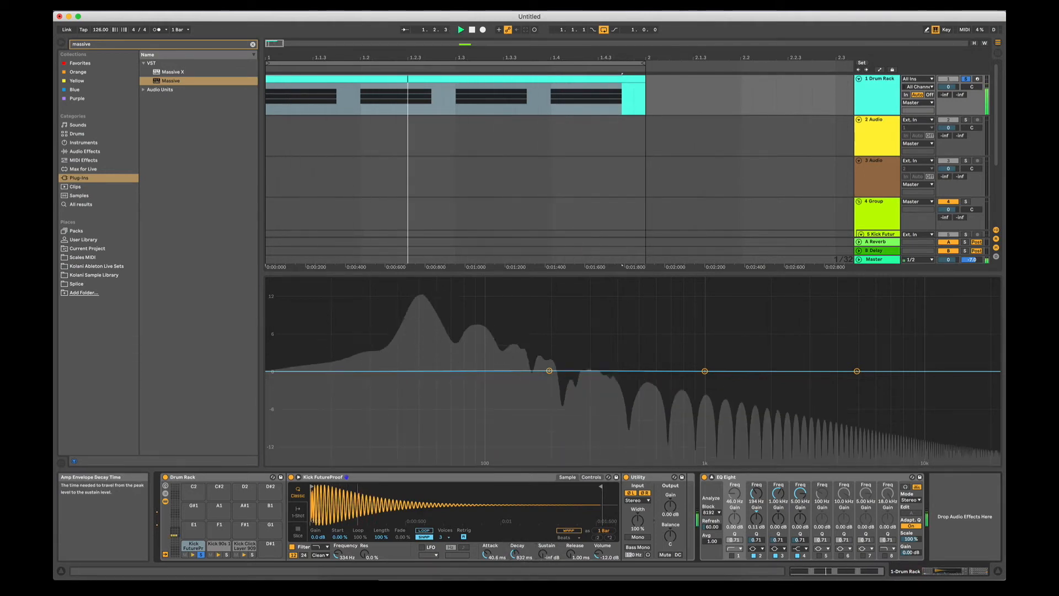
key("space")
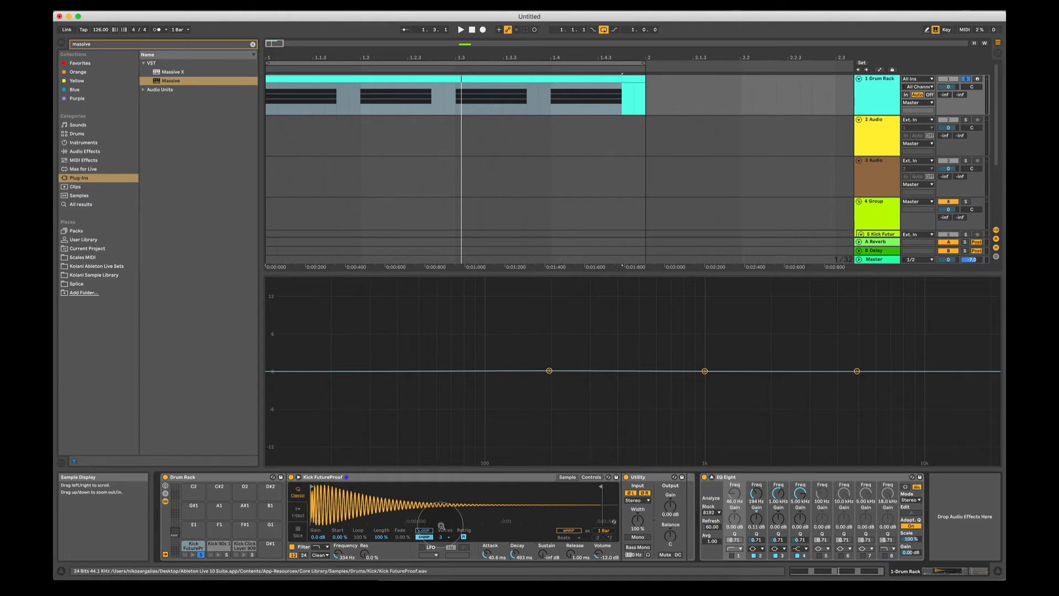
key("space")
left_click_drag(514, 553, 514, 543)
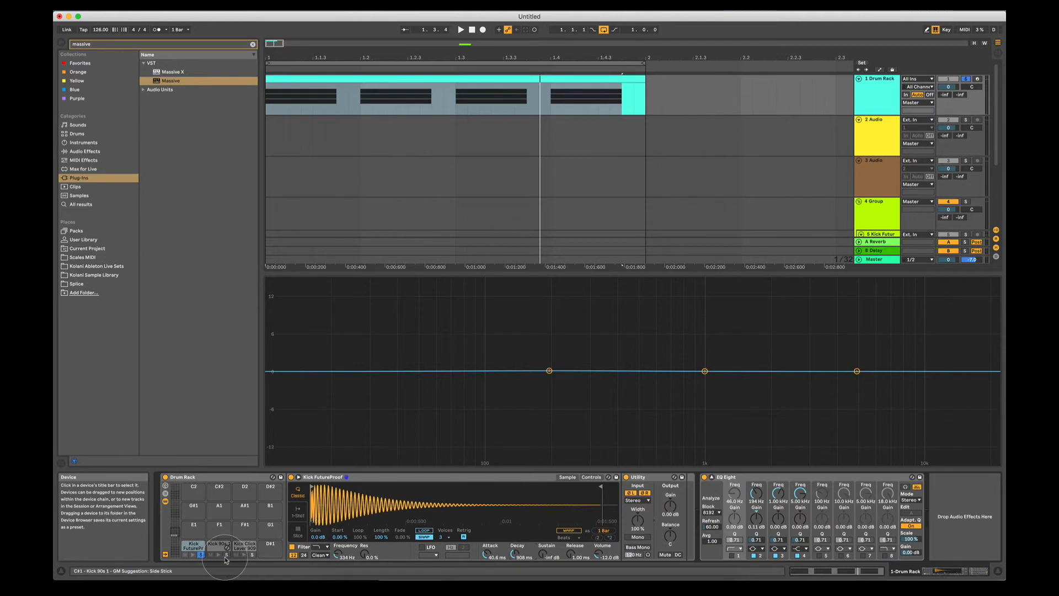
Play the kick layers together, open the Kick 90s 1 pad and play it soloed without Kick FutureProof.
key("space")
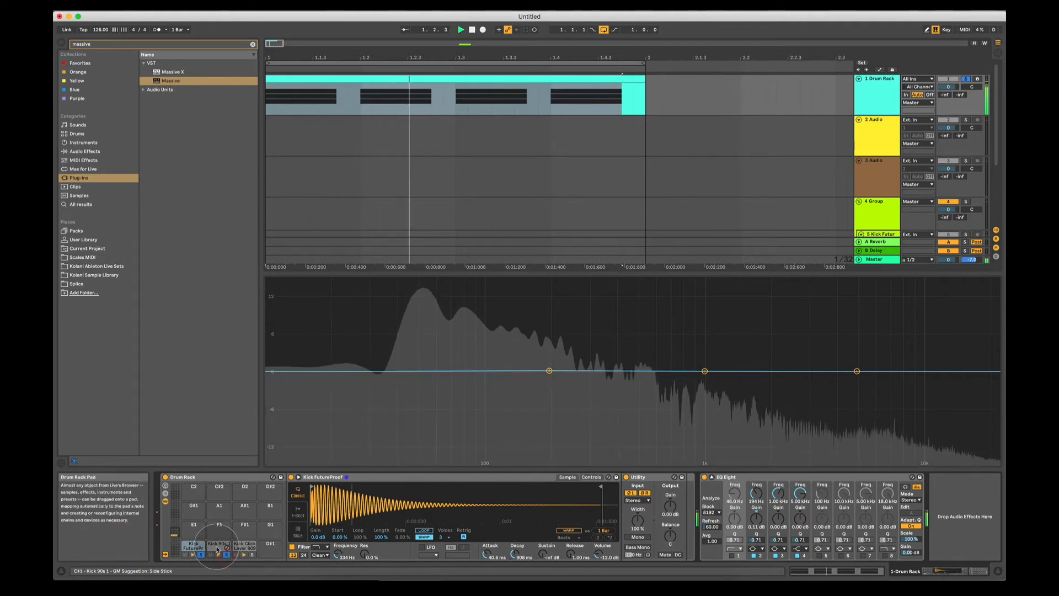
left_click(218, 547)
key("space")
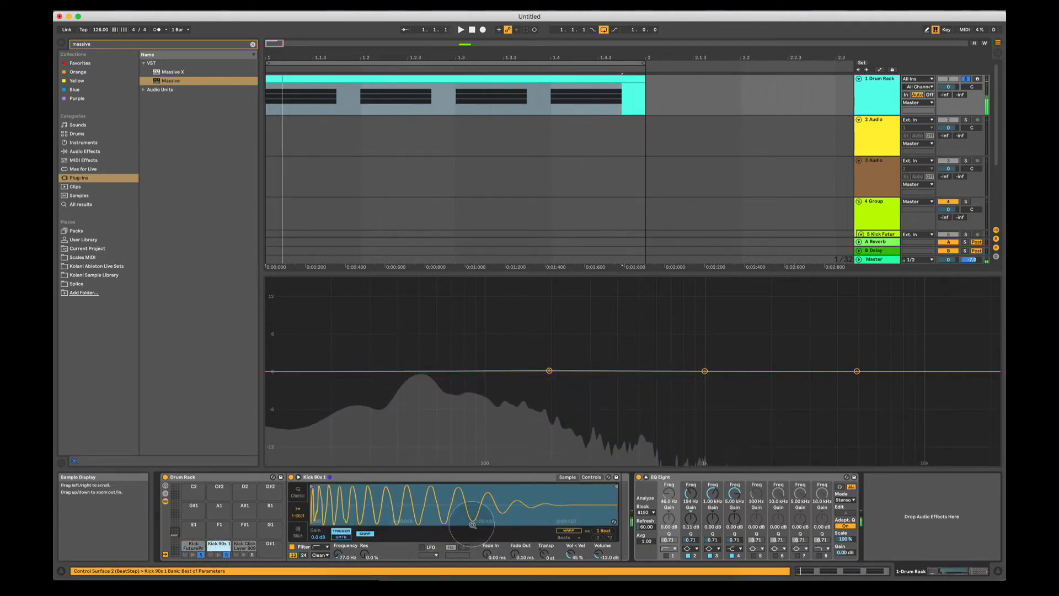
left_click(199, 556)
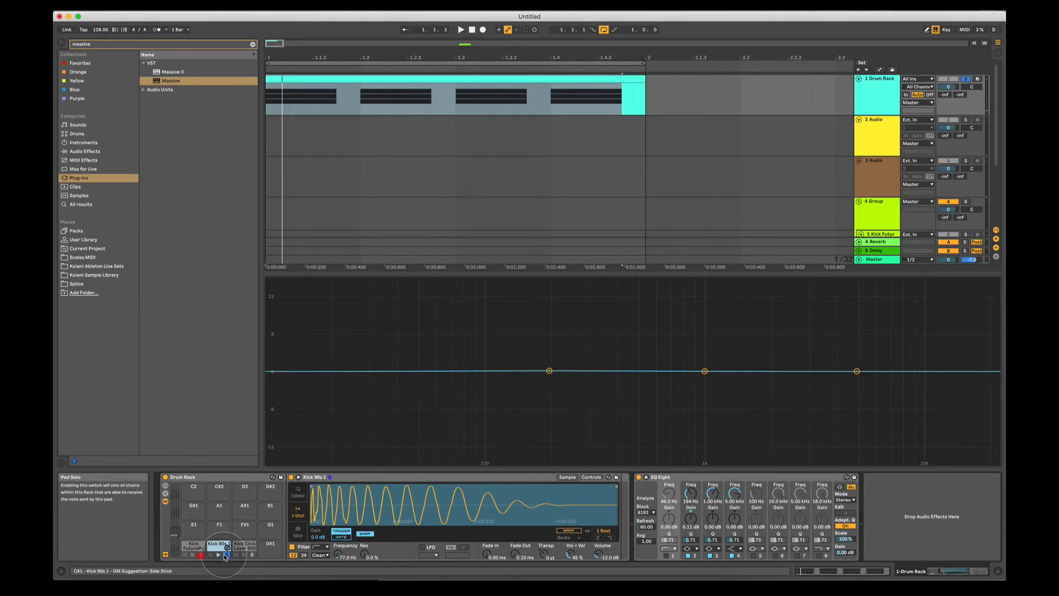
key("space")
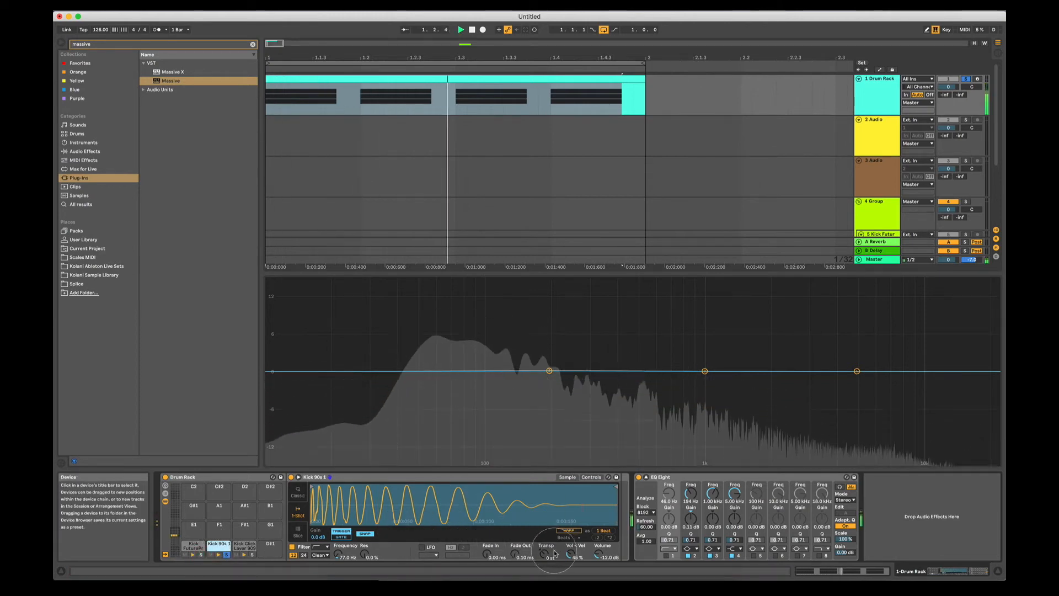
Try Kick 90s 1 in Classic mode with -inf dB sustain, 1.00 ms release and a longer decay while the loop plays.
left_click(298, 495)
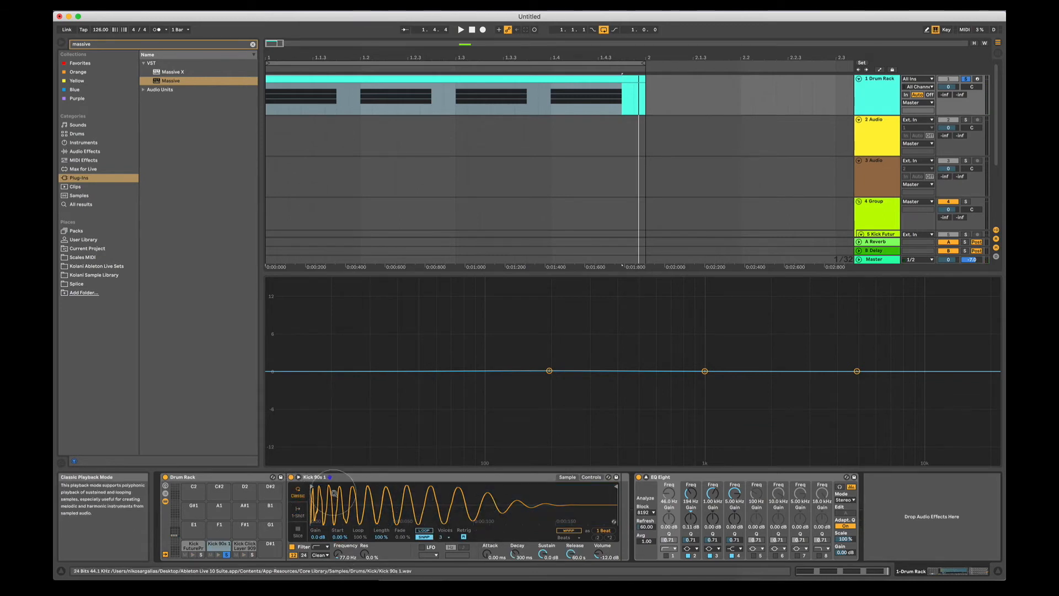
key("space")
left_click_drag(544, 552, 545, 590)
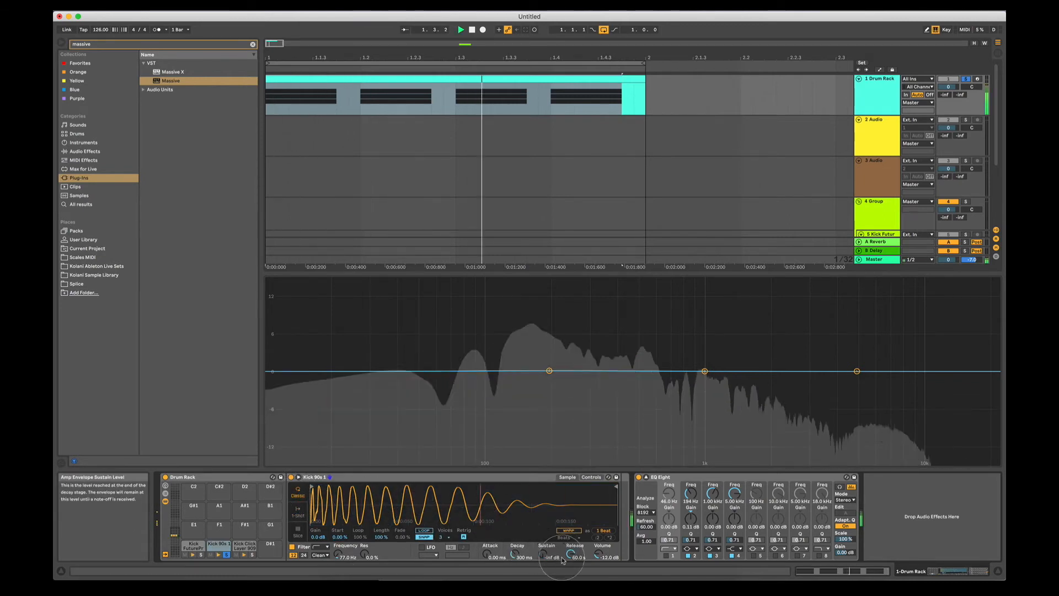
left_click_drag(571, 556, 571, 593)
left_click_drag(516, 555, 516, 551)
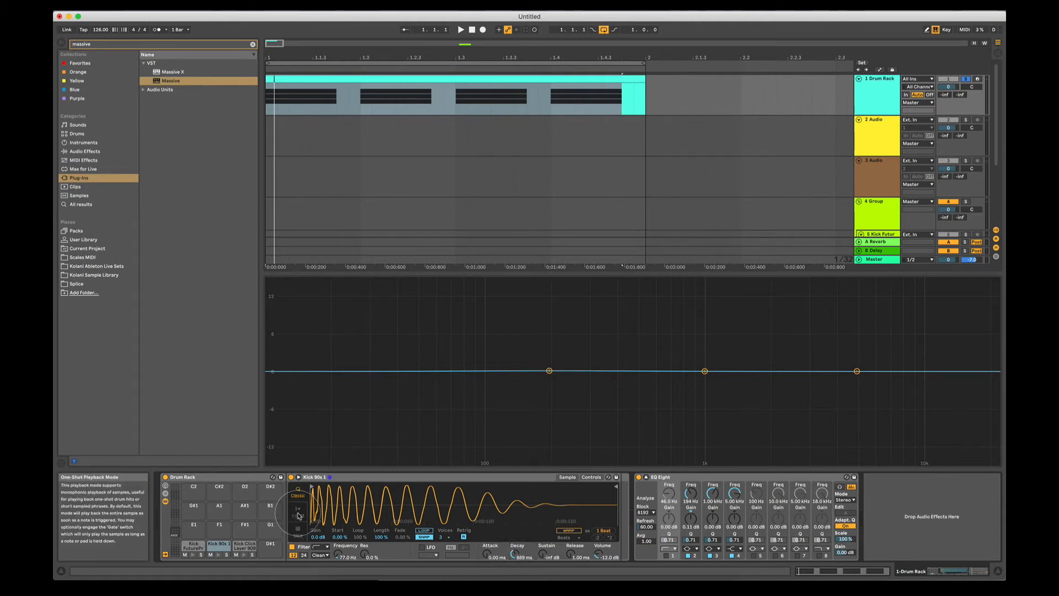
Put Kick 90s 1 in 1-Shot mode, trim the end of its sample with a 10.6 ms fade out, and play the loop.
left_click(297, 511)
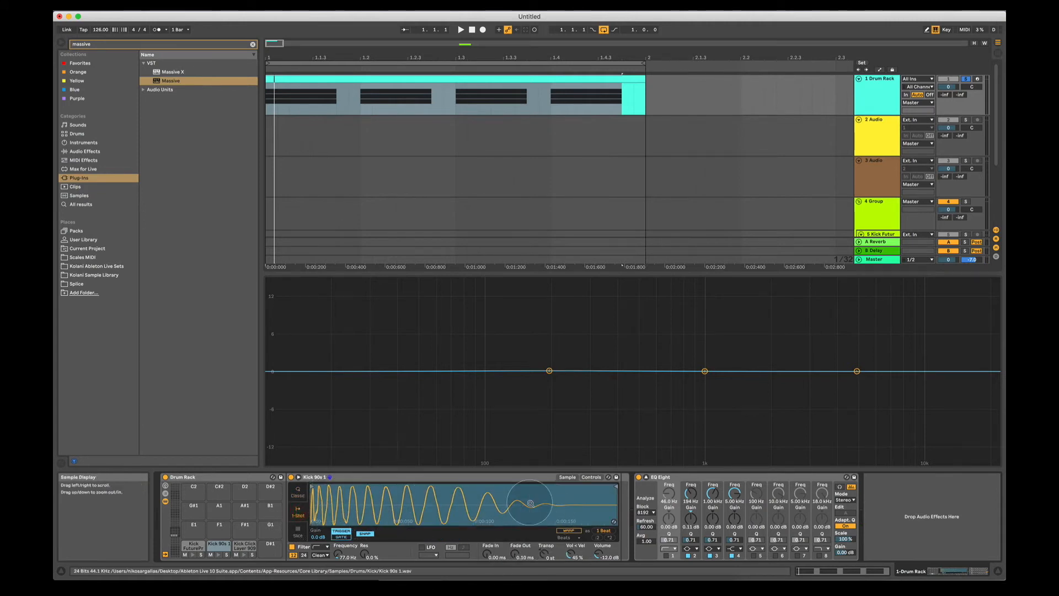
left_click_drag(615, 485, 556, 486)
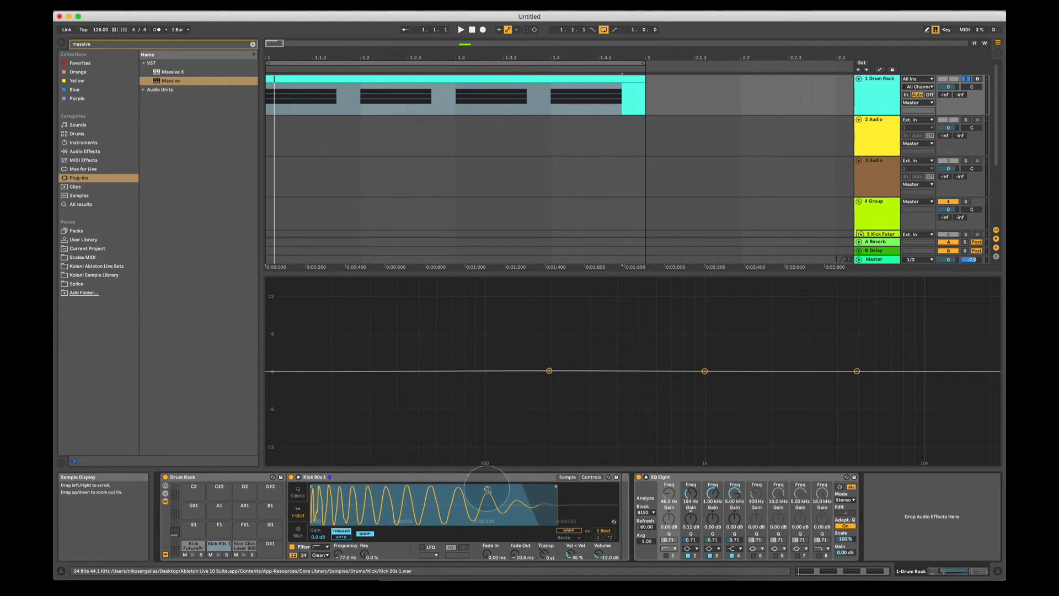
key("space")
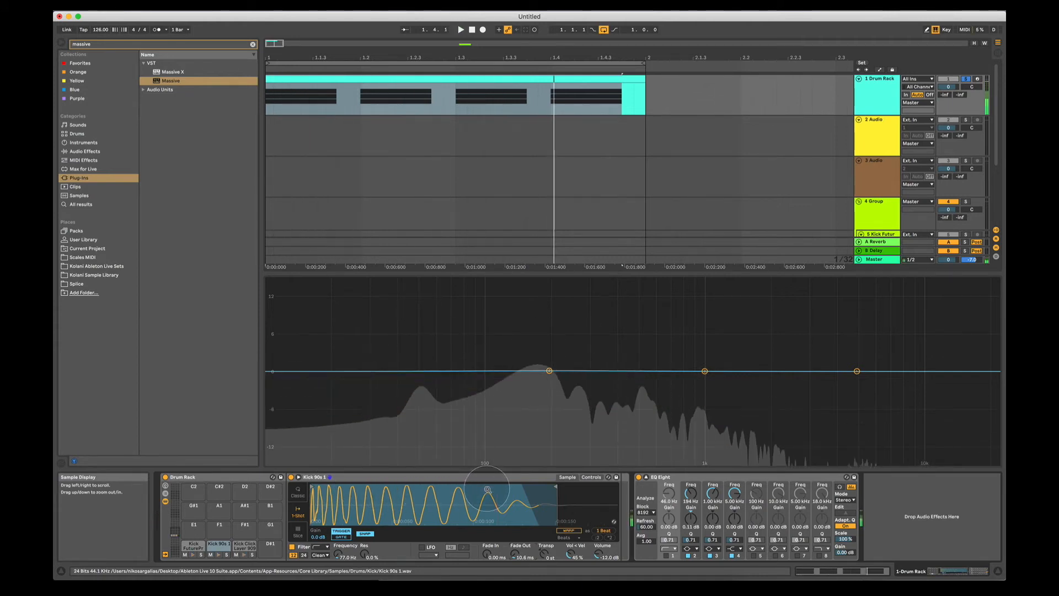
Solo the Kick Click Layer 909 pad, open it and set its fade out to 9.26 ms while auditioning the loop.
left_click(252, 554)
key("space")
left_click(238, 546)
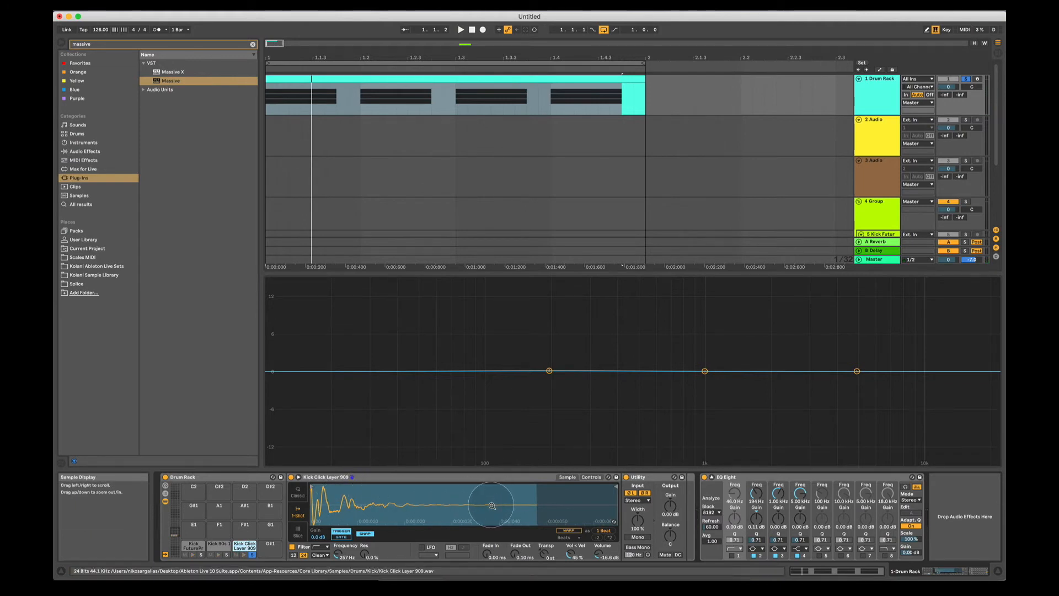
left_click_drag(514, 554, 515, 548)
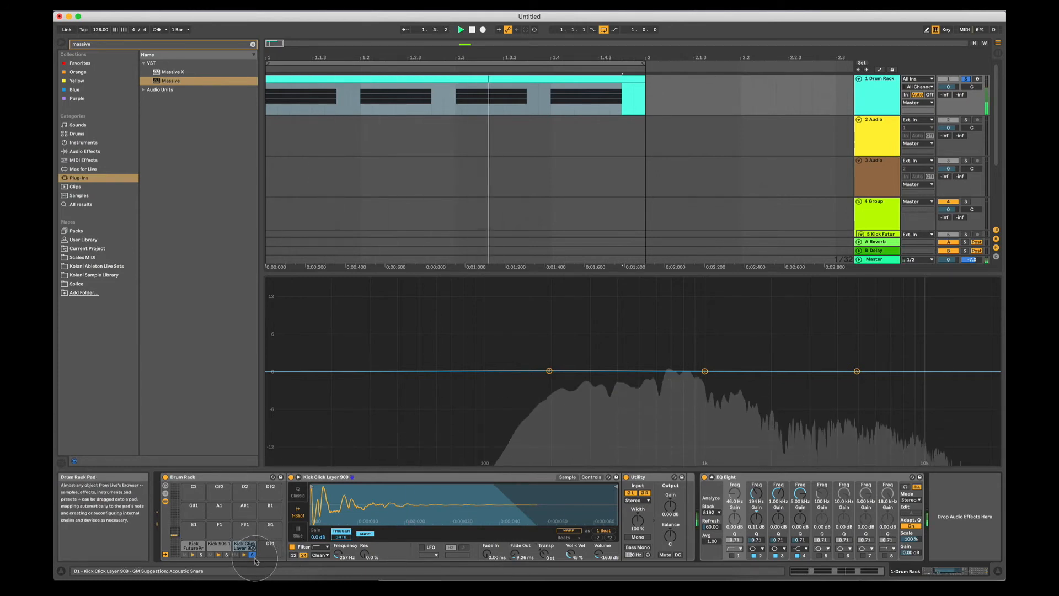
key("space")
Select the Kick FutureProof pad, then go to the Massive track and open the Massive plug-in window.
left_click(194, 546)
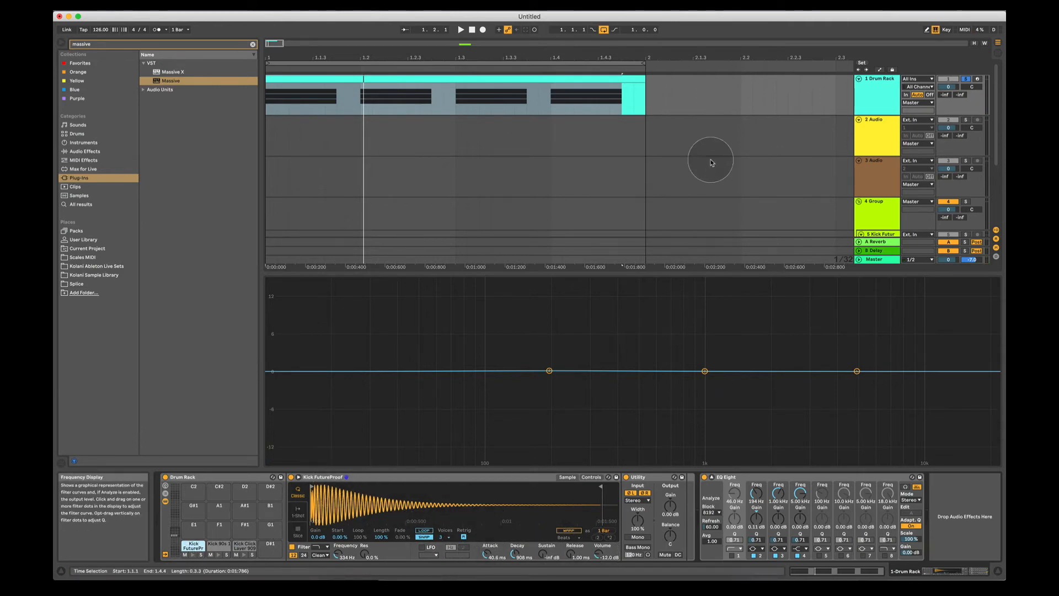
scroll(710, 162, "down", 5)
left_click(878, 212)
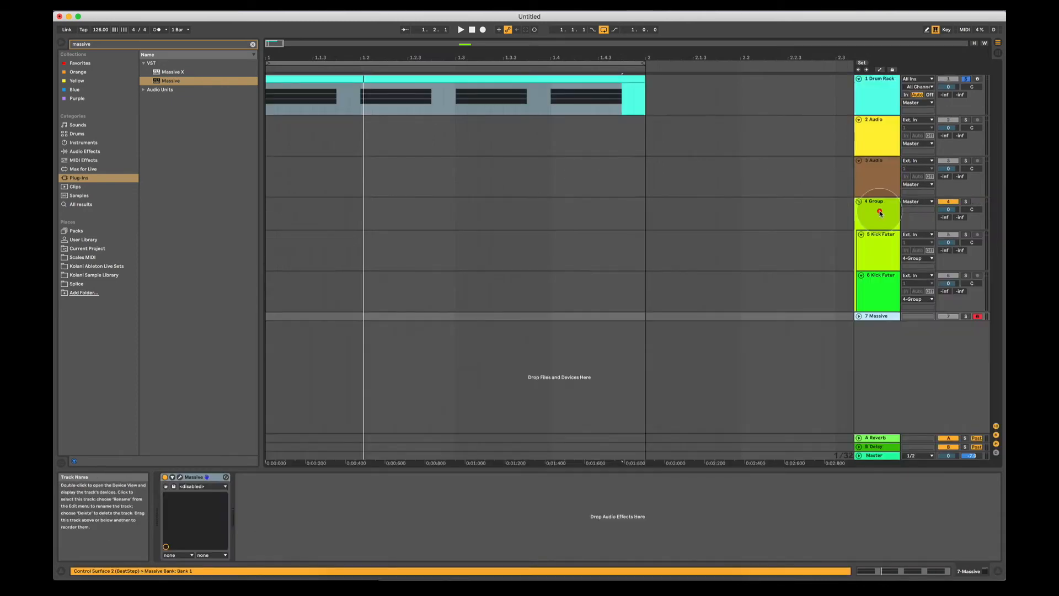
left_click(166, 486)
Shape Massive's envelope with a short attack and a decay falling to zero level, then close the plug-in window.
left_click_drag(579, 364, 579, 524)
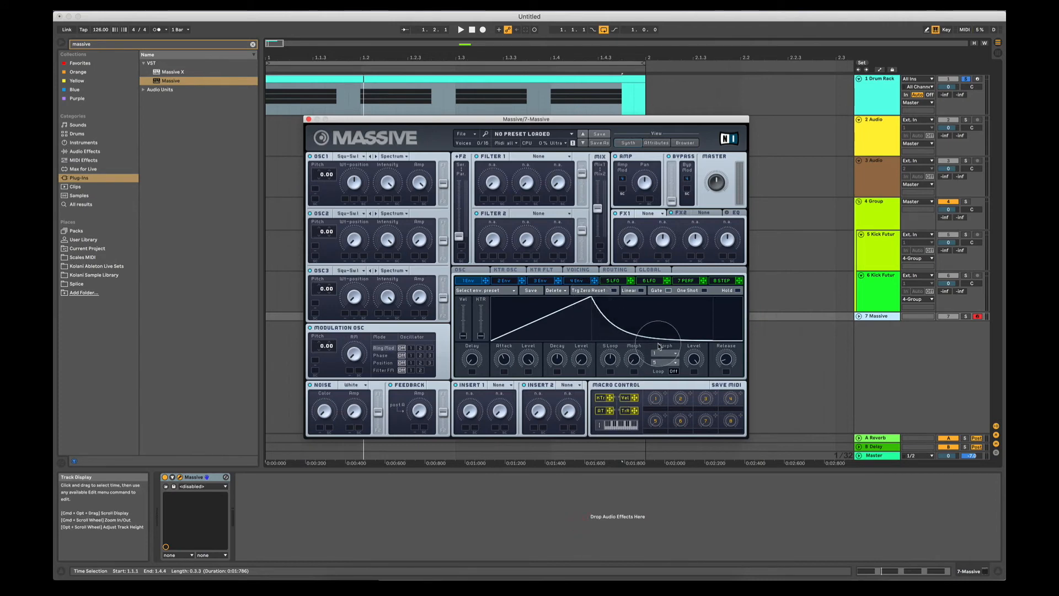
mouse_move(516, 363)
left_mouse_down()
mouse_move(506, 504)
mouse_move(516, 507)
left_mouse_up()
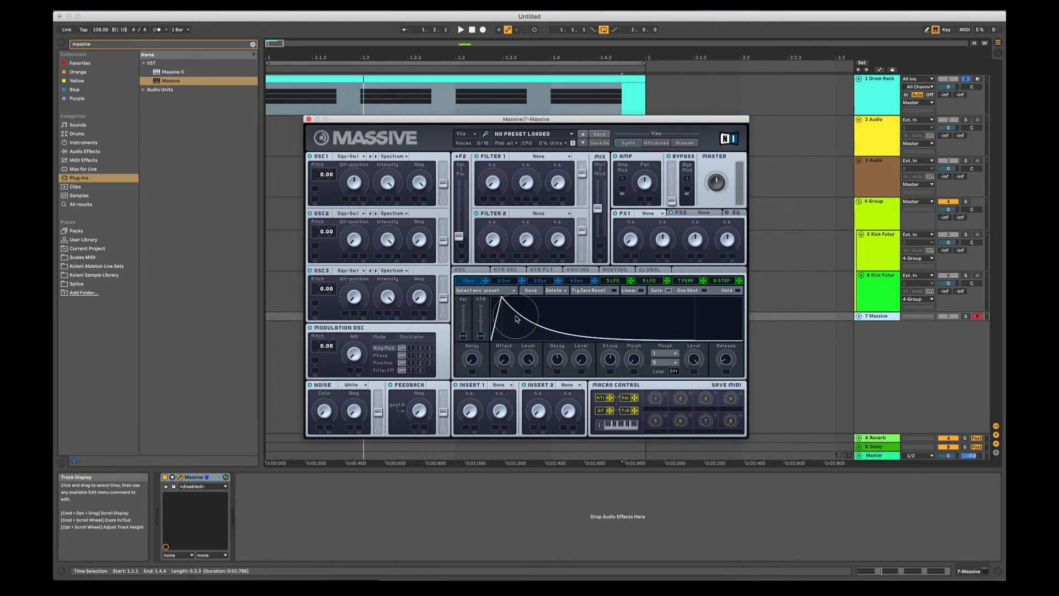
mouse_move(552, 359)
left_mouse_down()
mouse_move(554, 376)
mouse_move(555, 359)
left_mouse_up()
left_click_drag(574, 362, 573, 440)
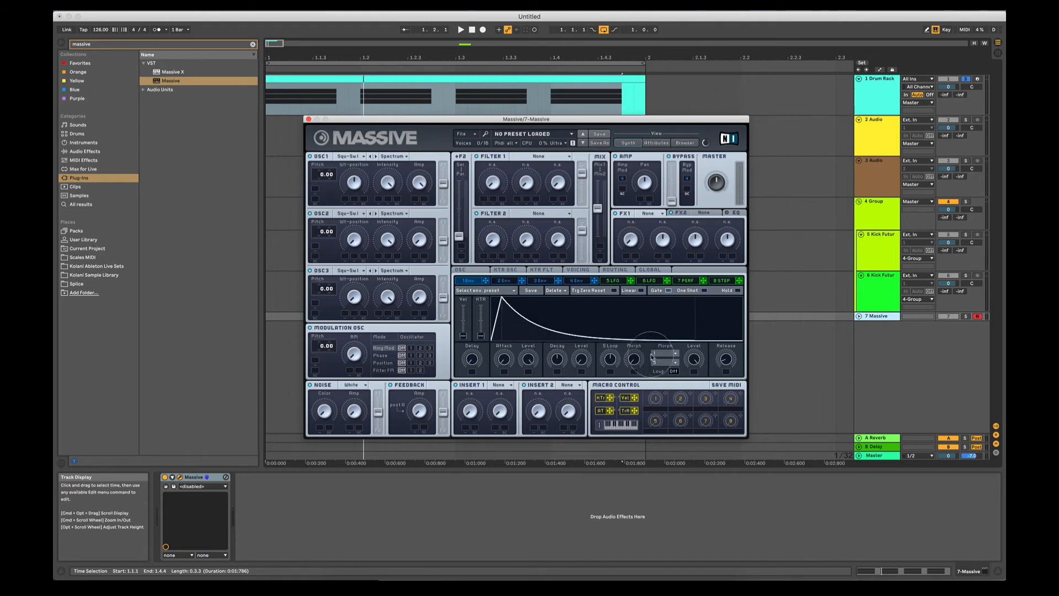
left_click(308, 119)
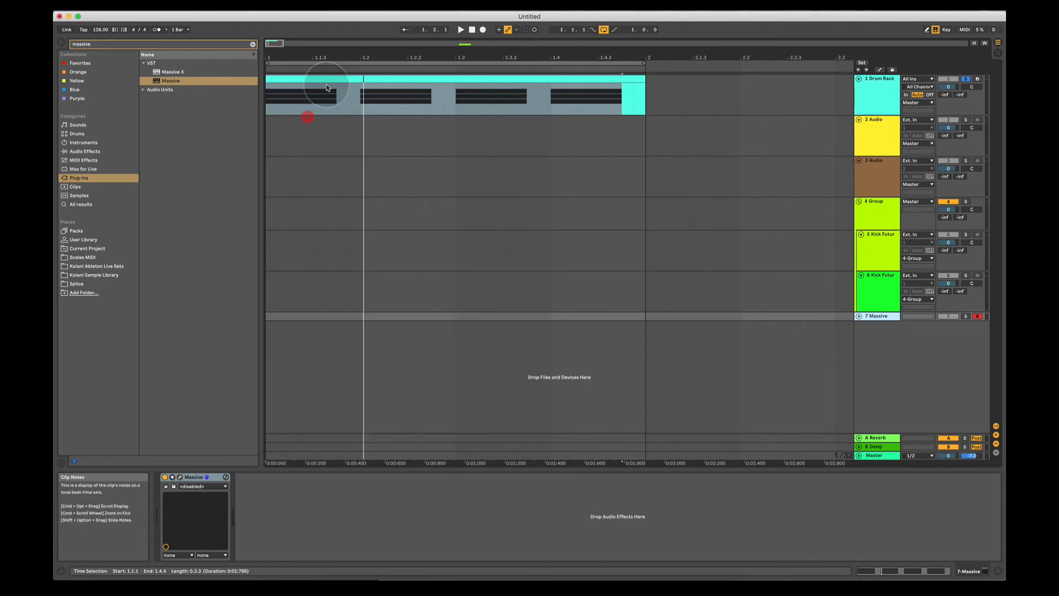
Return to Kick FutureProof in the Drum Rack, switch it to 1-Shot mode and cut its sample end well before the tail.
double_click(328, 82)
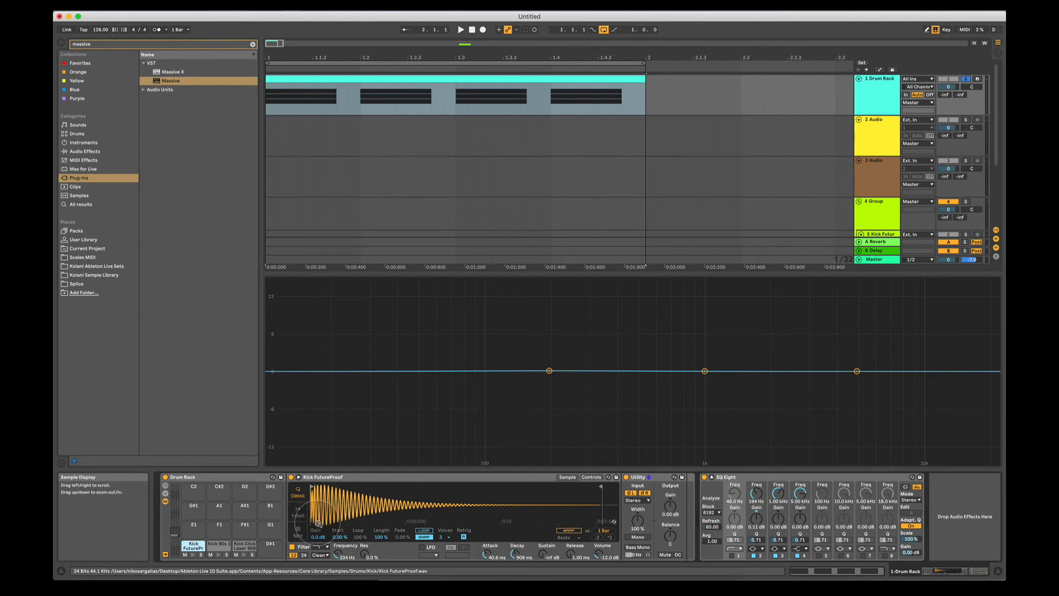
left_click_drag(330, 503, 315, 518)
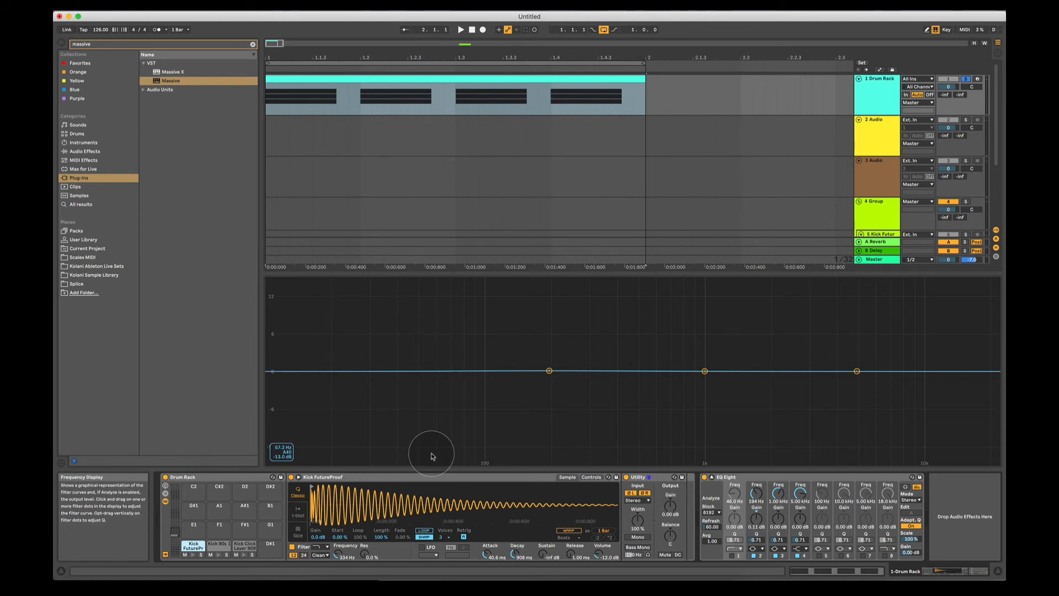
left_click(297, 514)
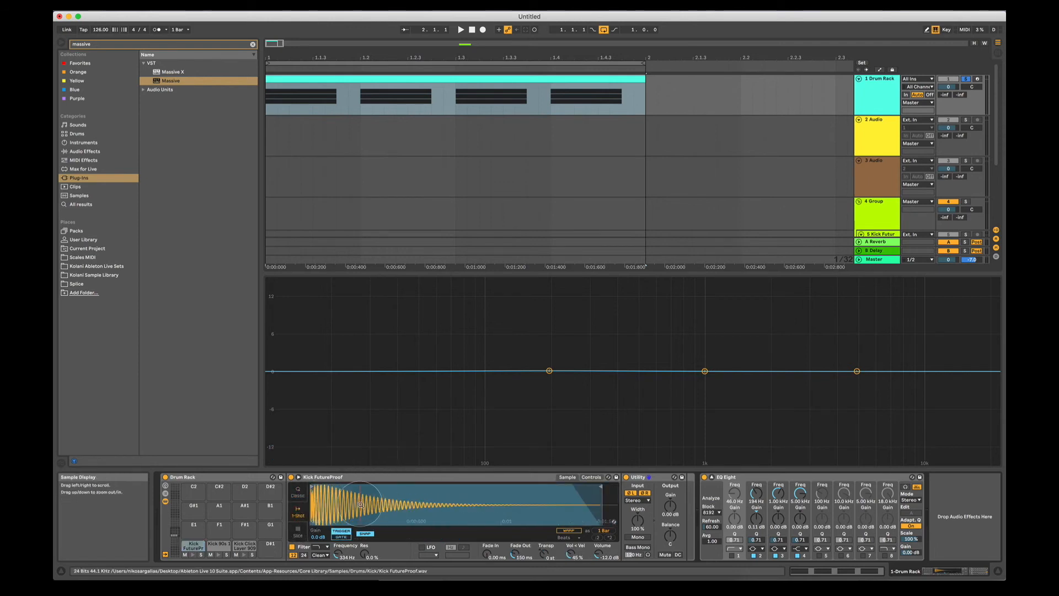
left_click(446, 479)
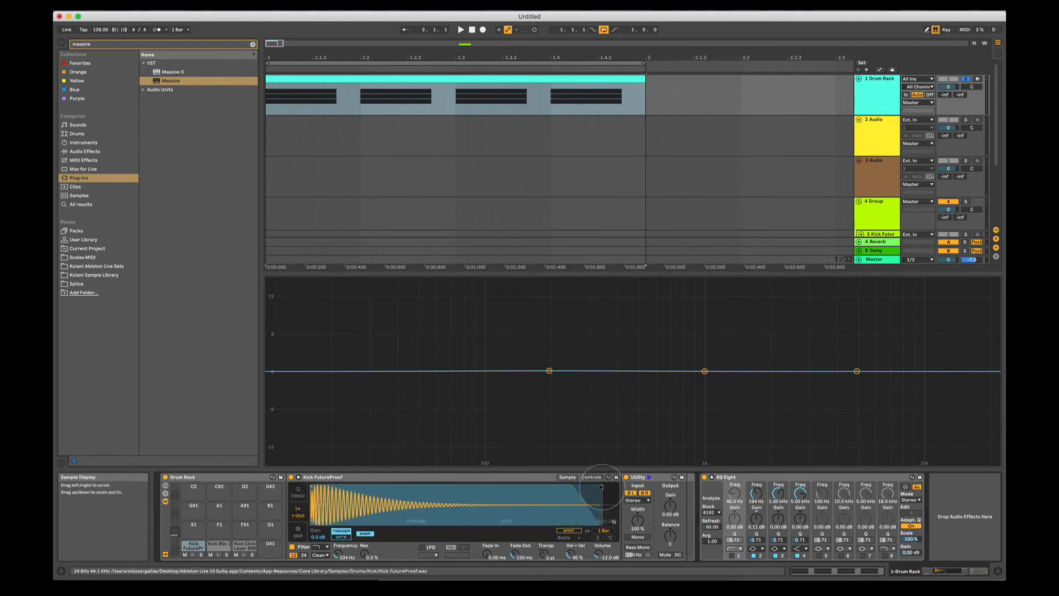
mouse_move(602, 487)
left_mouse_down()
mouse_move(381, 489)
mouse_move(418, 485)
left_mouse_up()
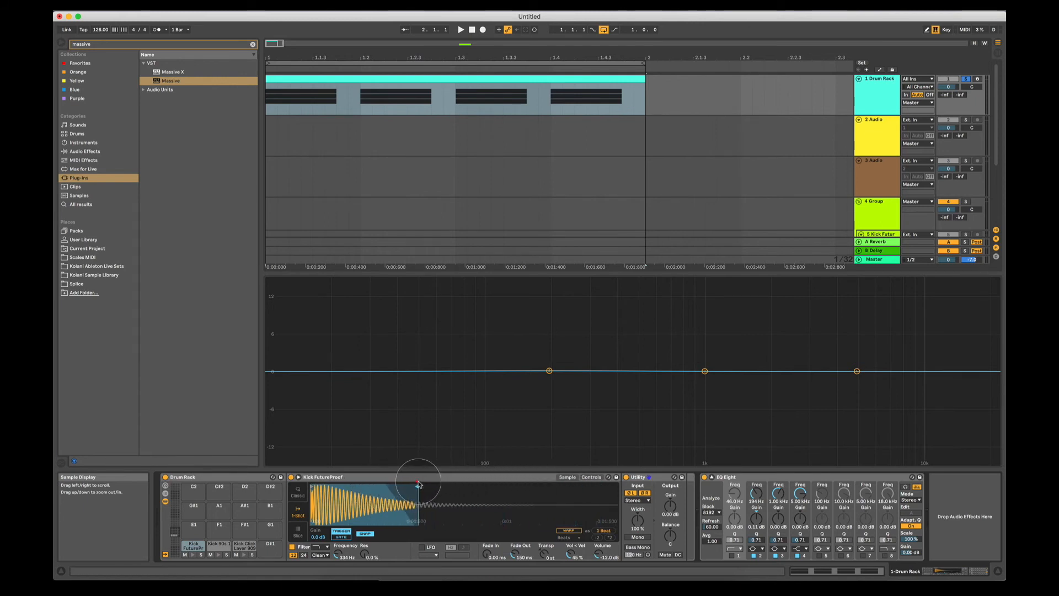
Set the Kick FutureProof fade in to 54.9 ms and compare it with the Classic mode attack before returning to 1-Shot.
left_click_drag(487, 554, 487, 533)
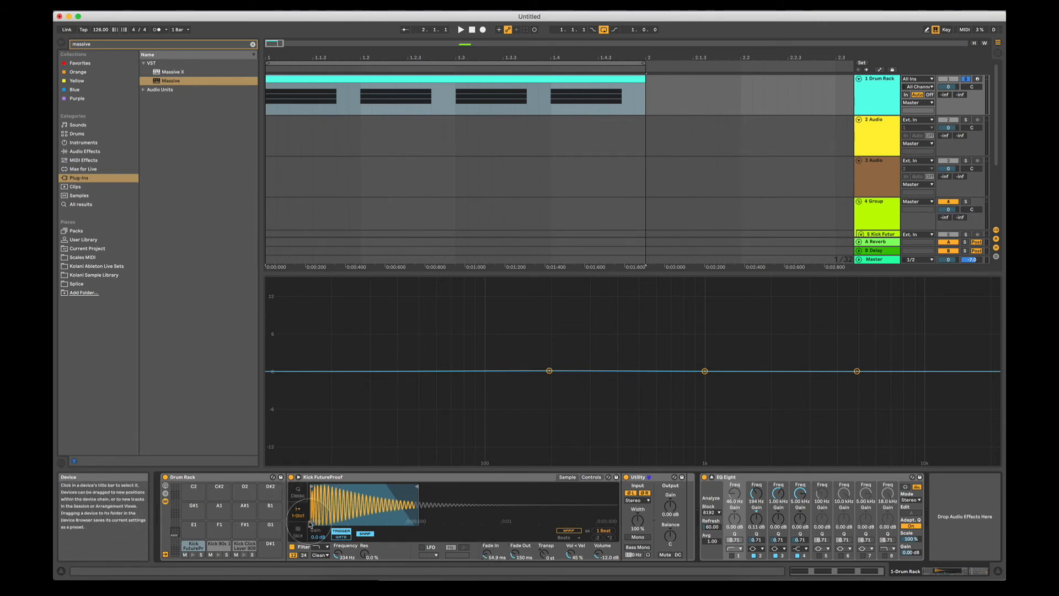
left_click_drag(321, 504, 321, 533)
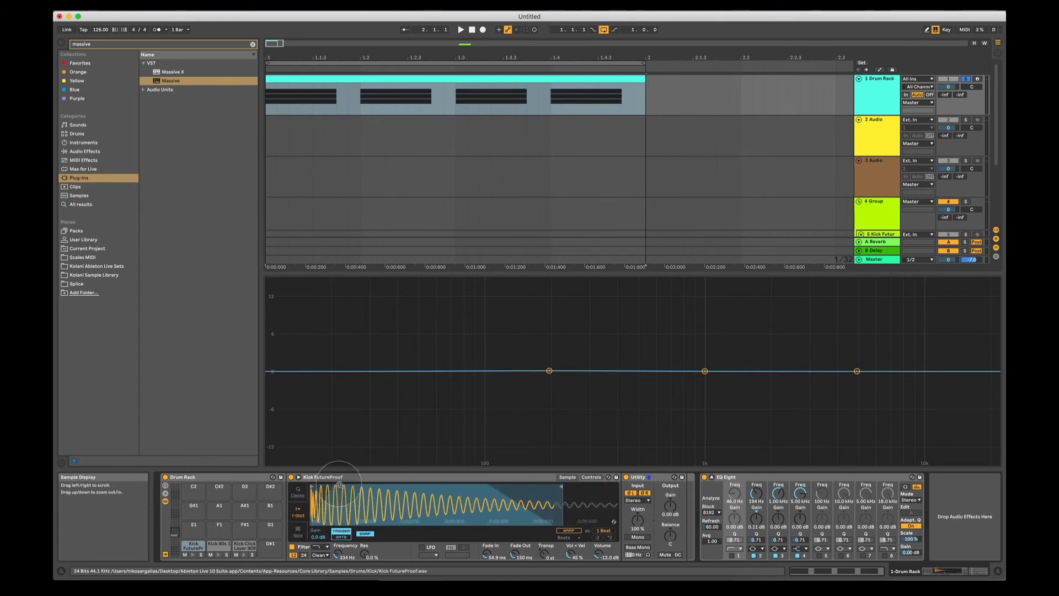
left_click(298, 492)
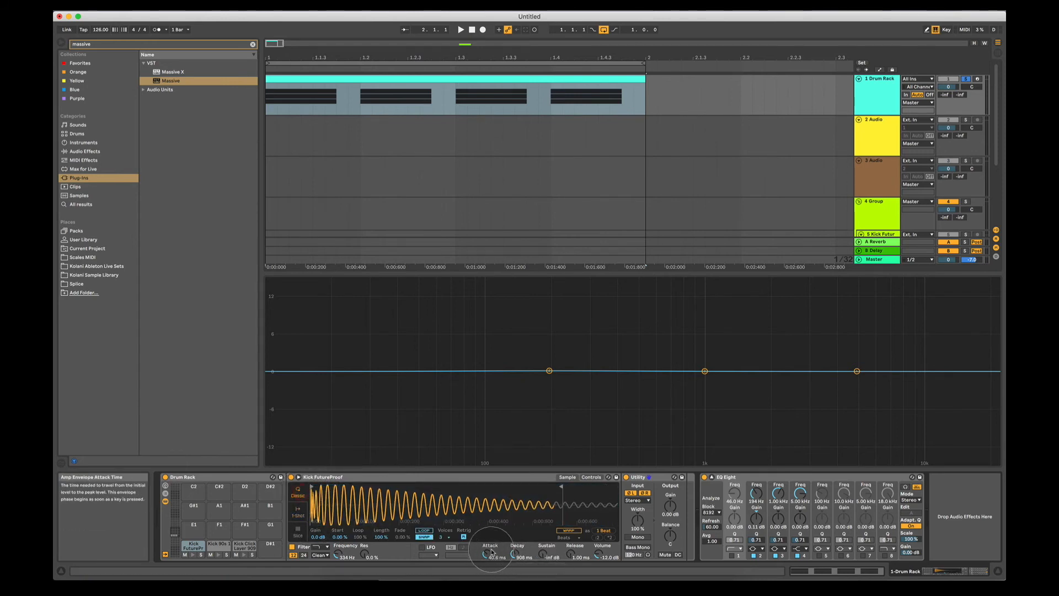
left_click(298, 513)
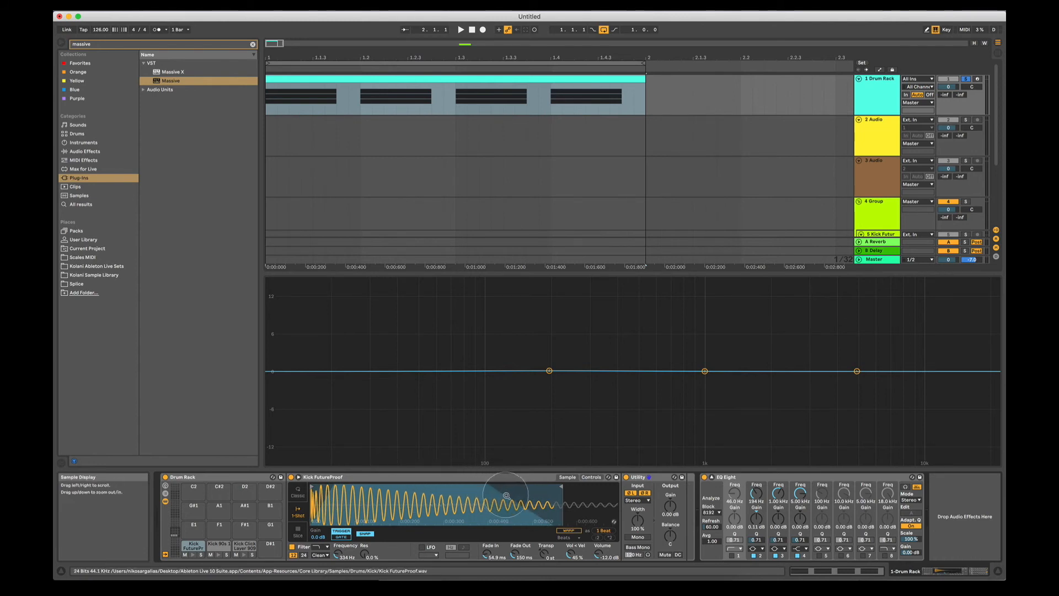
Shorten the Kick FutureProof sample end in two stages, readjusting the fade out each time and playing the loop in between.
left_click_drag(561, 486, 489, 488)
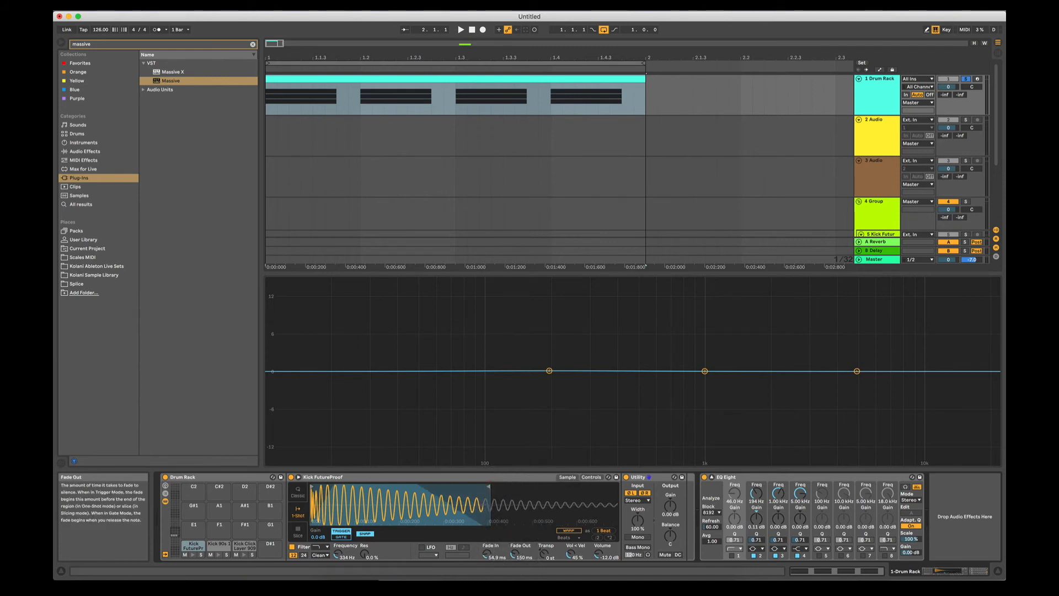
left_click_drag(515, 553, 515, 565)
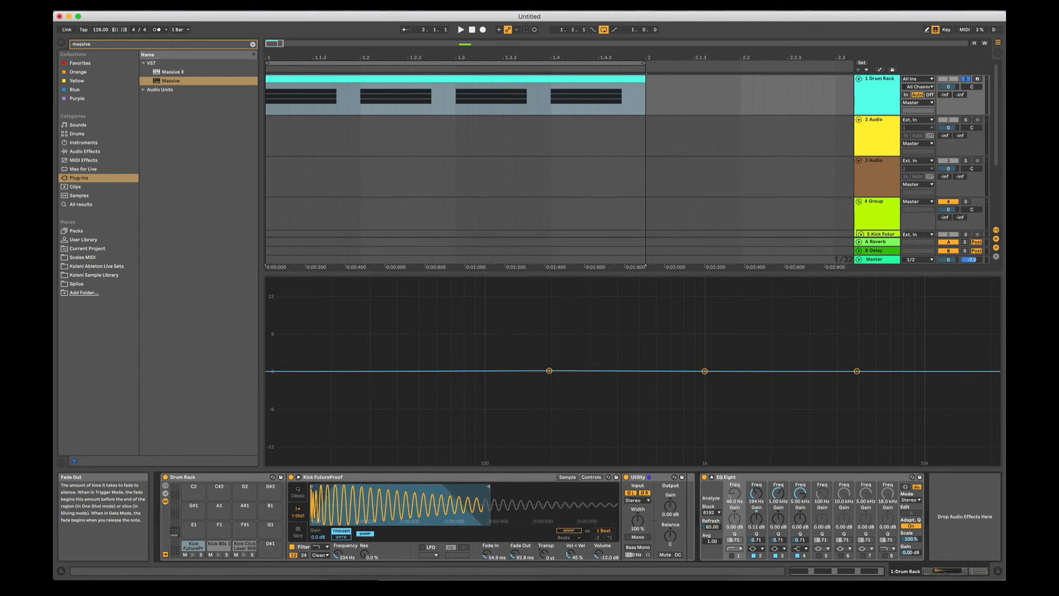
key("space")
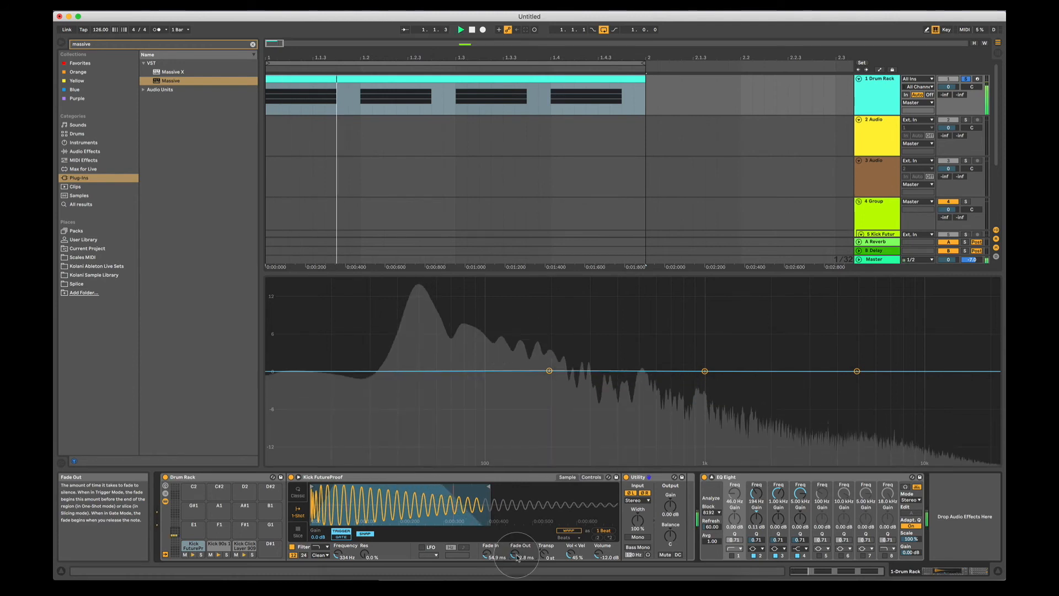
key("space")
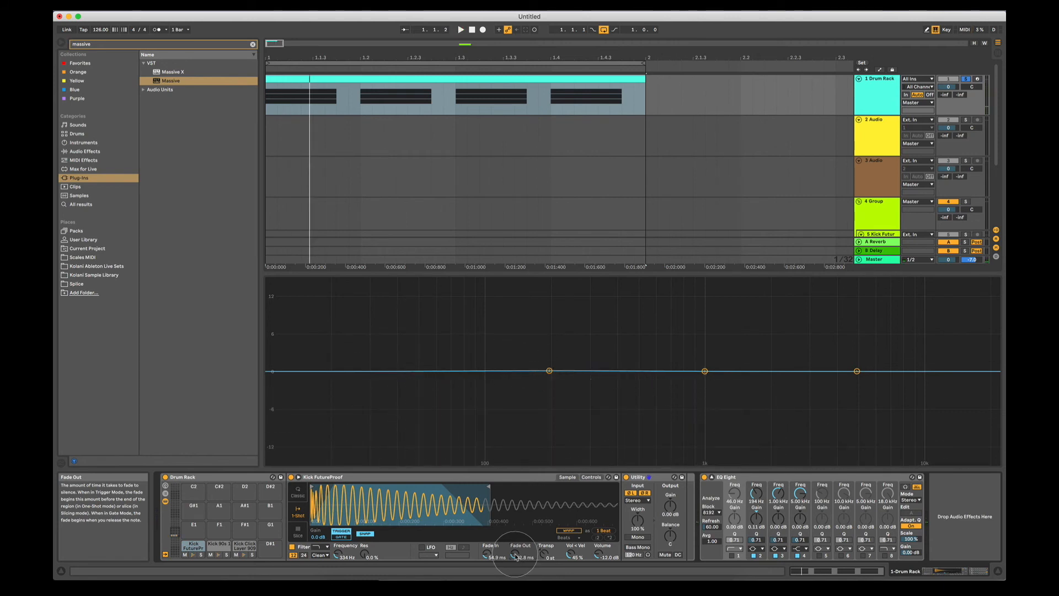
left_click_drag(487, 487, 451, 488)
left_click_drag(515, 553, 515, 543)
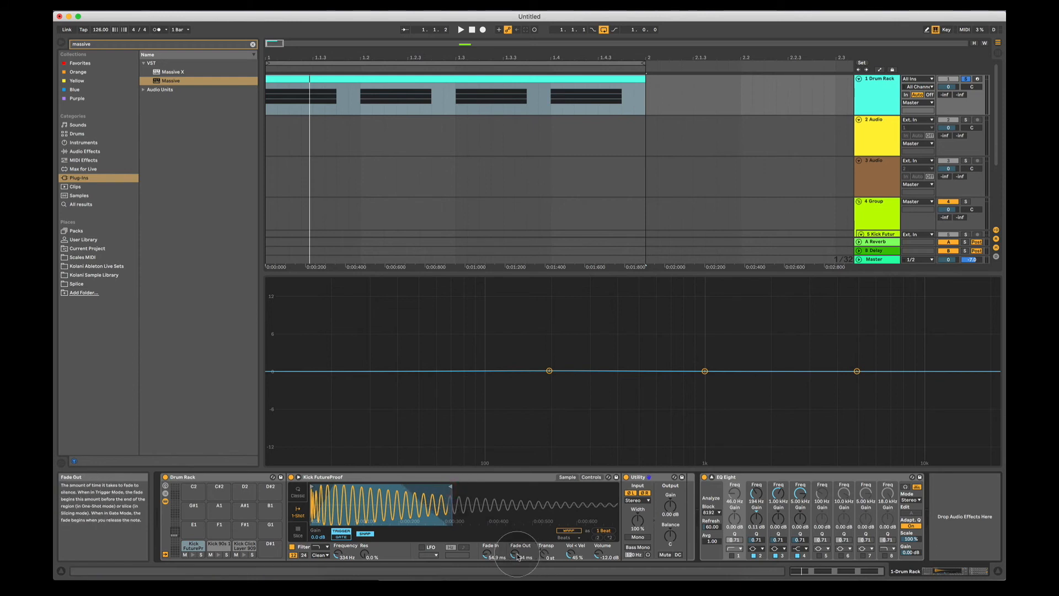
While the loop plays, shorten the Kick FutureProof sample end to about a third of the waveform and set its fade out to 118 ms.
key("space")
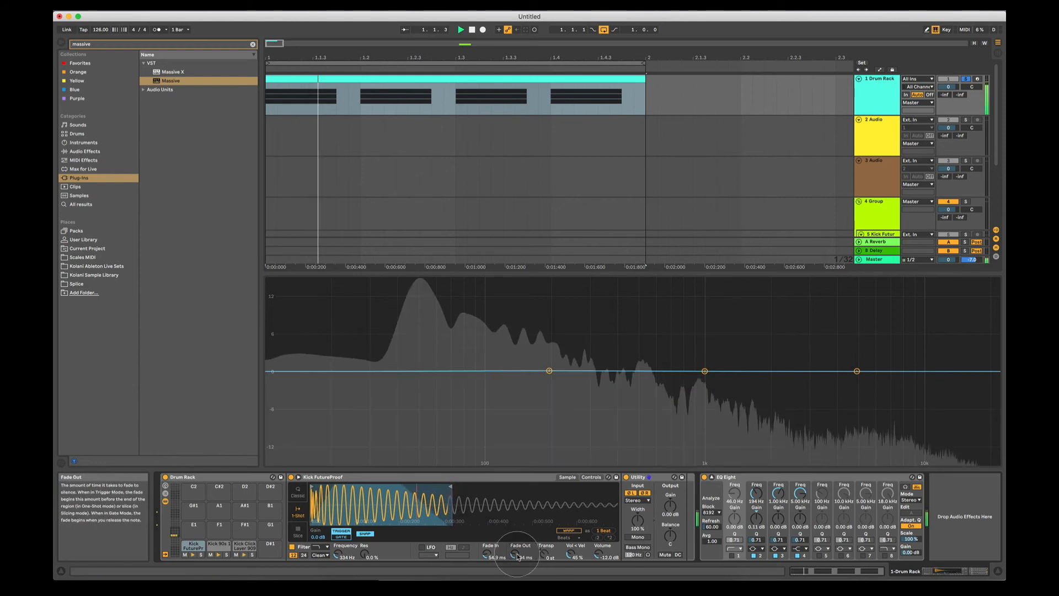
left_click_drag(518, 557, 517, 542)
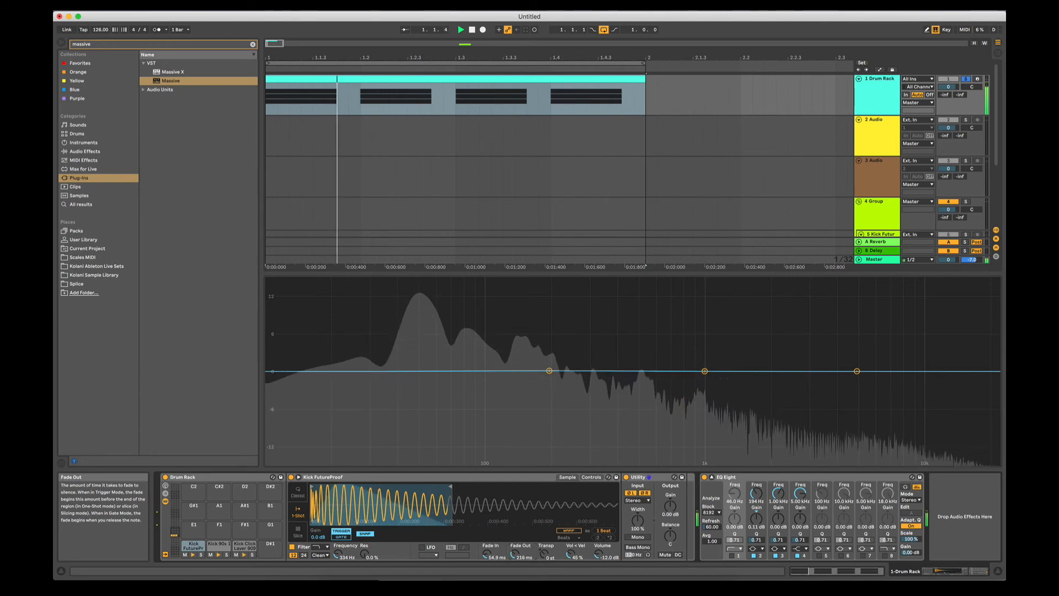
left_click_drag(452, 486, 415, 487)
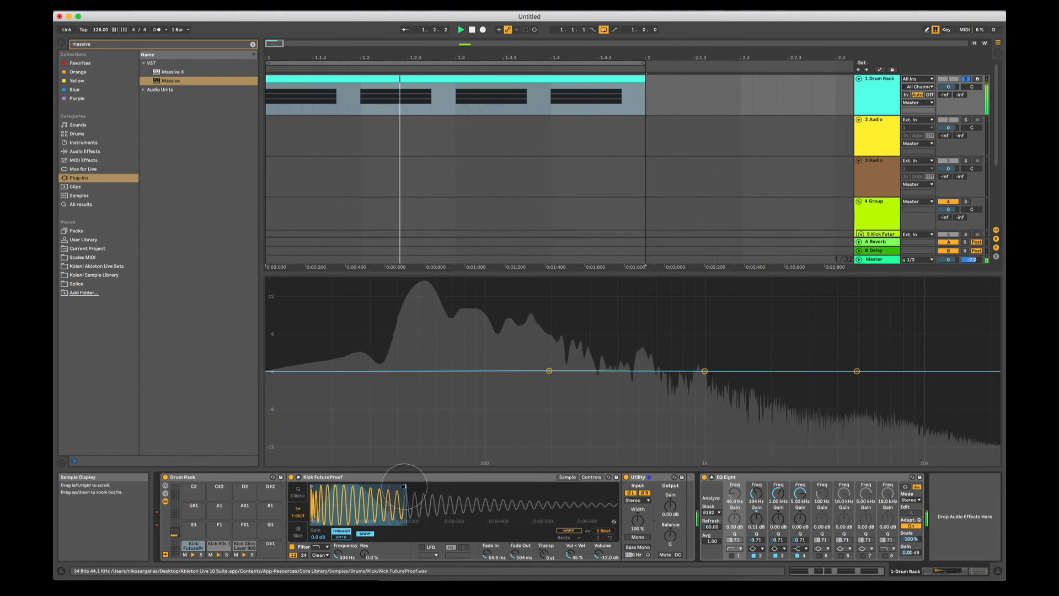
left_click_drag(515, 563, 514, 559)
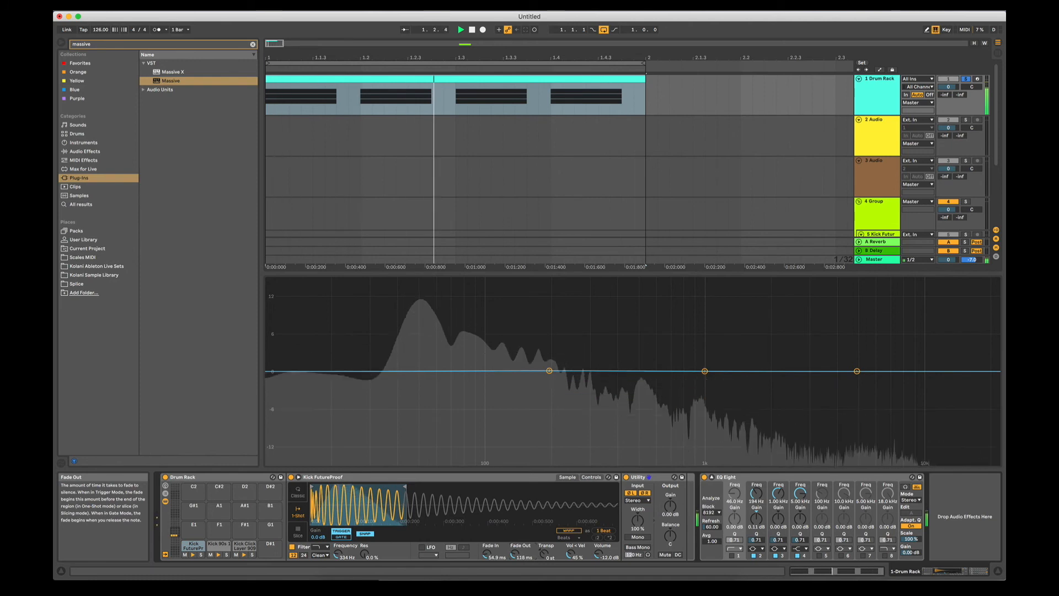
key("space")
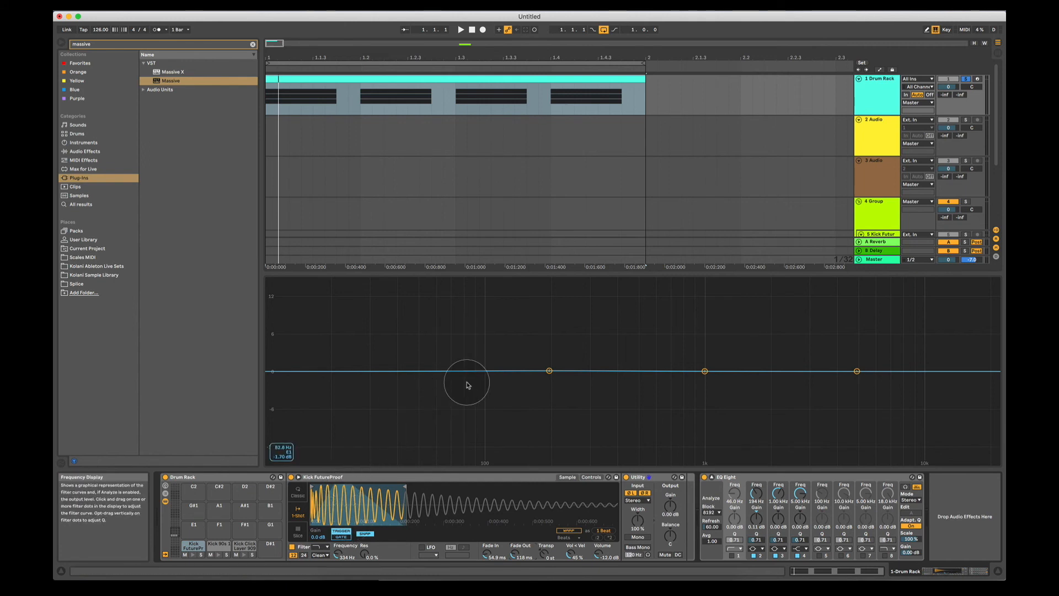
Review the fades of Kick 90s 1 and Kick Click Layer 909, preview the click layer, and return to Kick FutureProof.
left_click(218, 547)
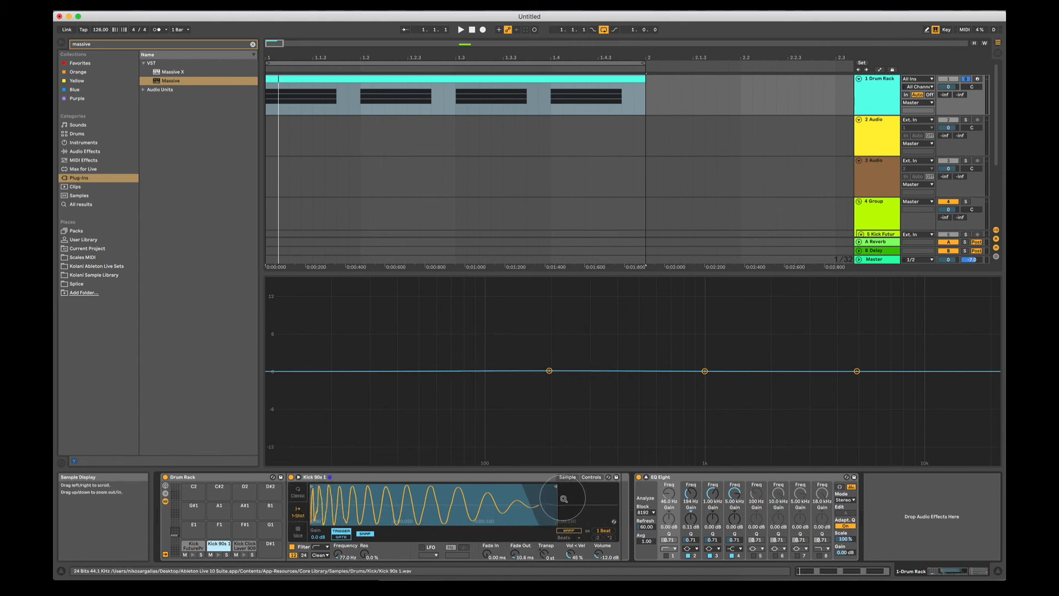
left_click(243, 548)
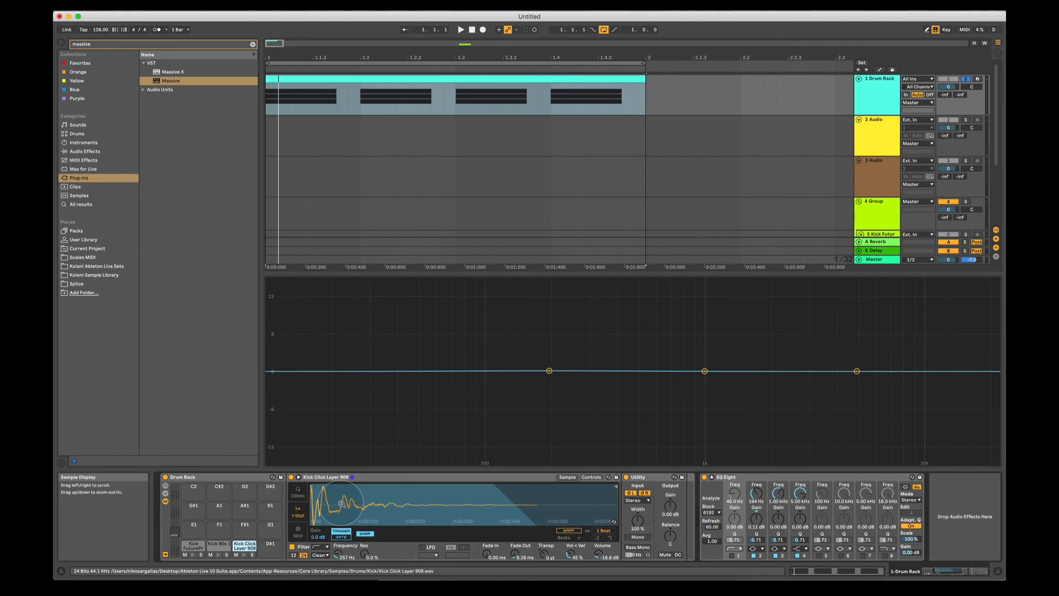
left_click(245, 555)
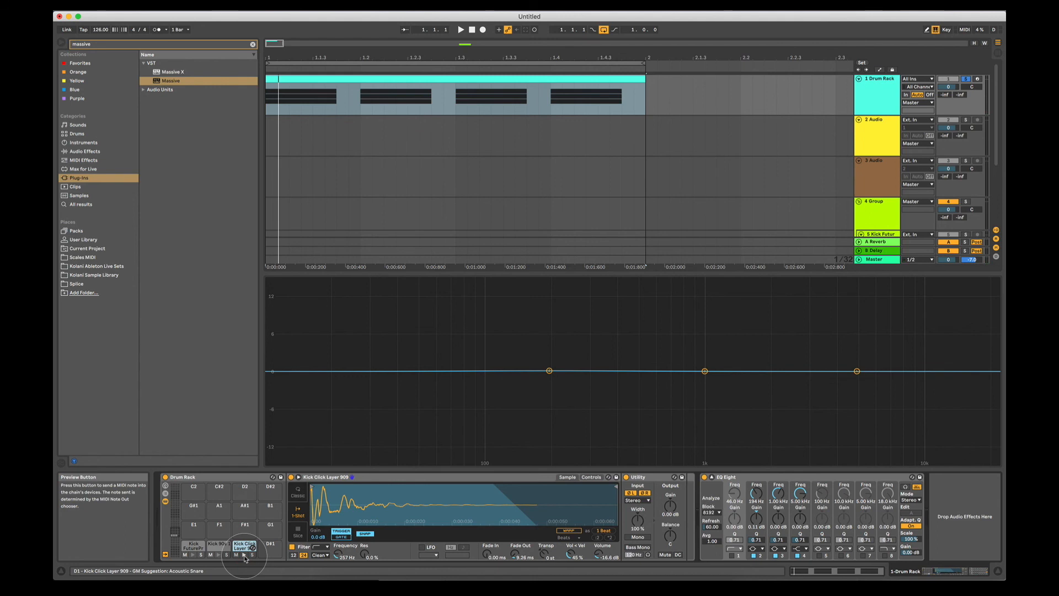
left_click(244, 555)
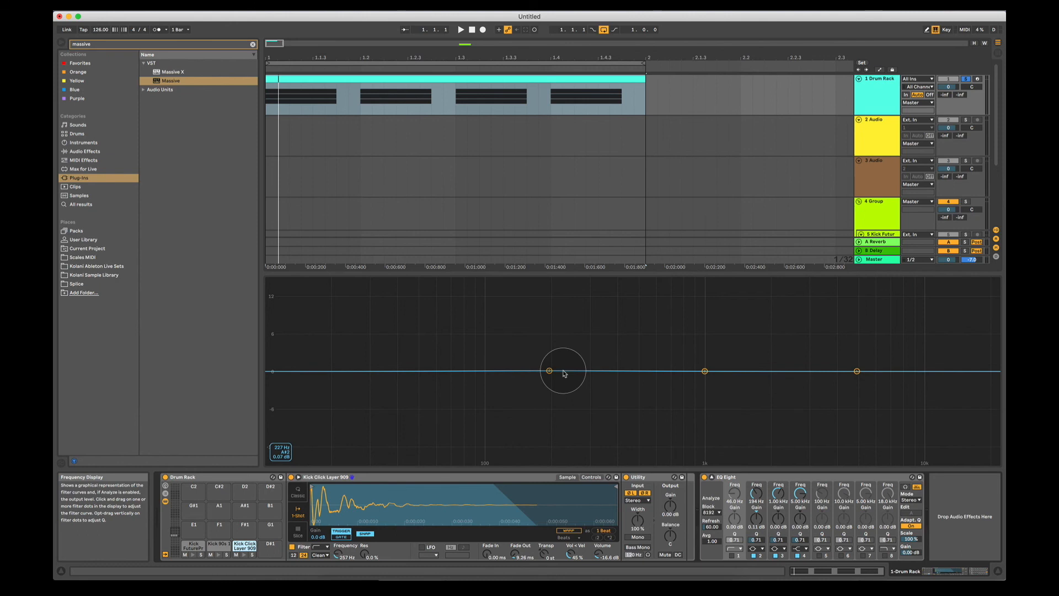
left_click(194, 546)
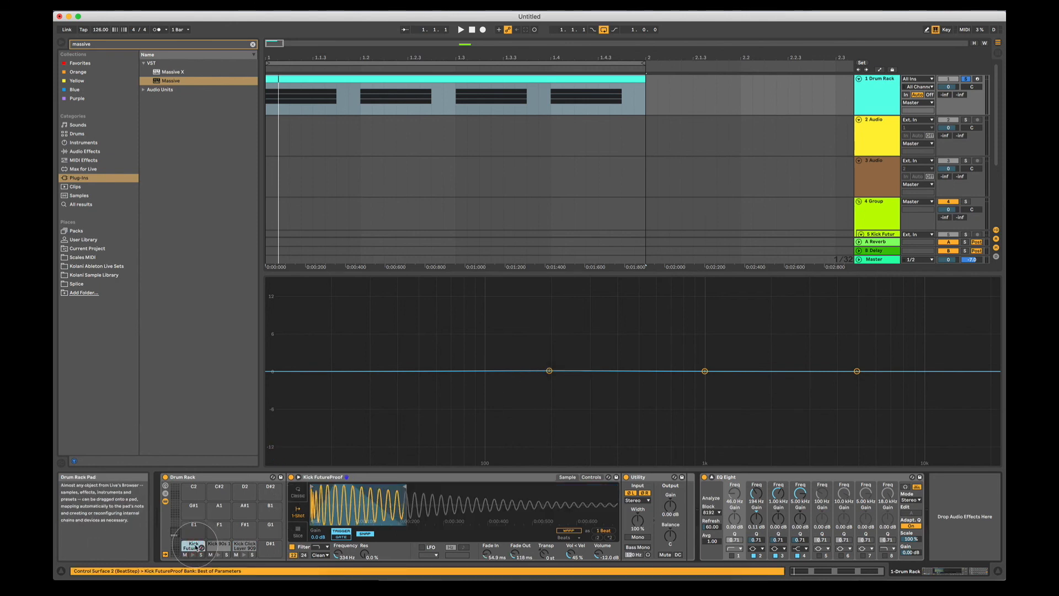